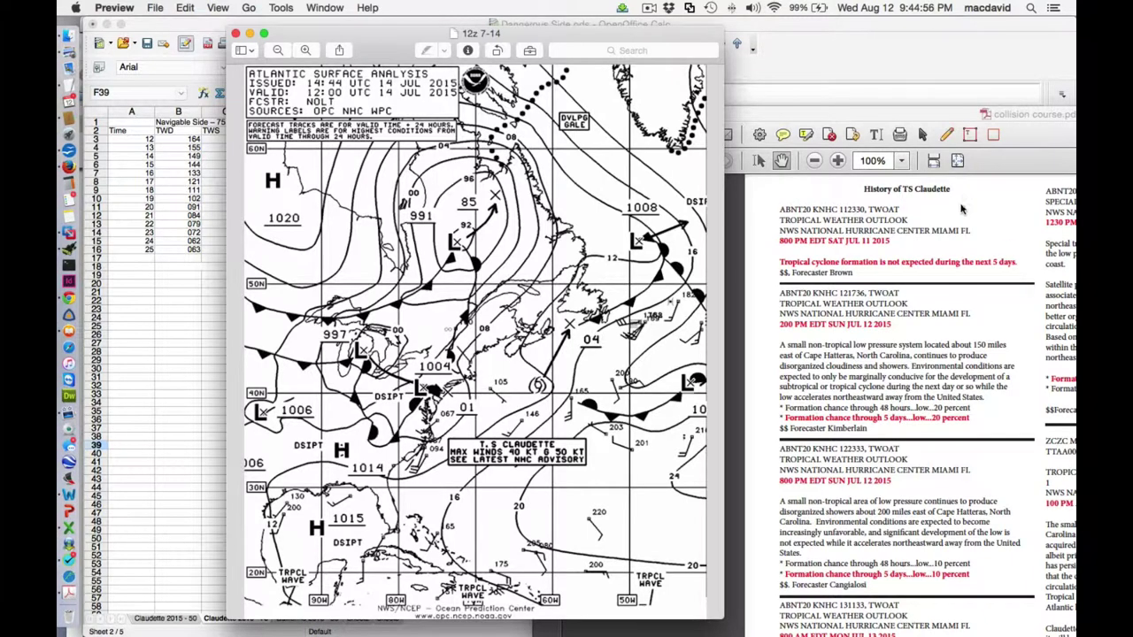
Bring the collision course PDF to the front, maximize its window and shift it left
{"action": "left_click", "coordinate": [790, 187]}
{"action": "double_click", "coordinate": [759, 118]}
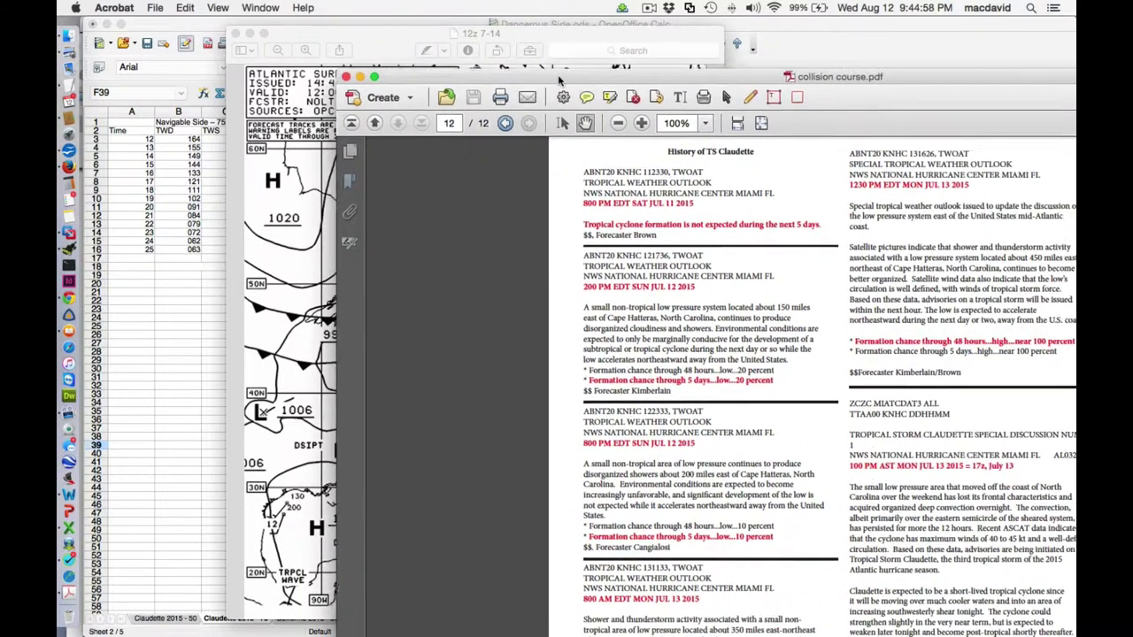
{"action": "left_click_drag", "start_coordinate": [885, 68], "coordinate": [799, 54]}
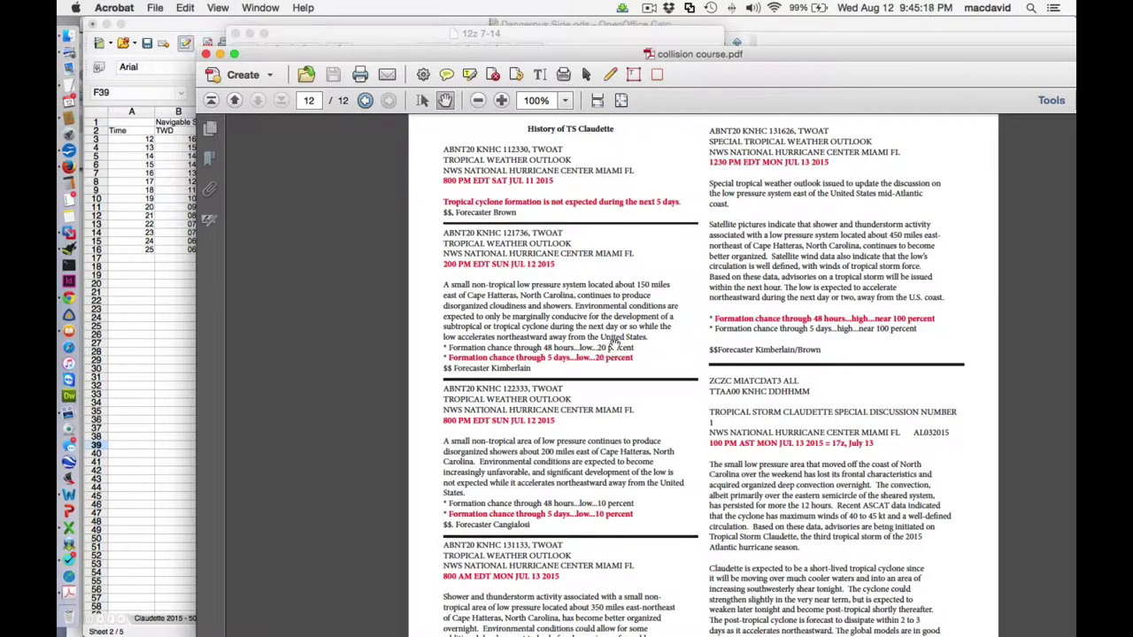
Read down the History of TS Claudette to page 12's 1230 PM EDT Mon Jul 13 special outlook
{"action": "left_click_drag", "start_coordinate": [664, 394], "coordinate": [646, 316]}
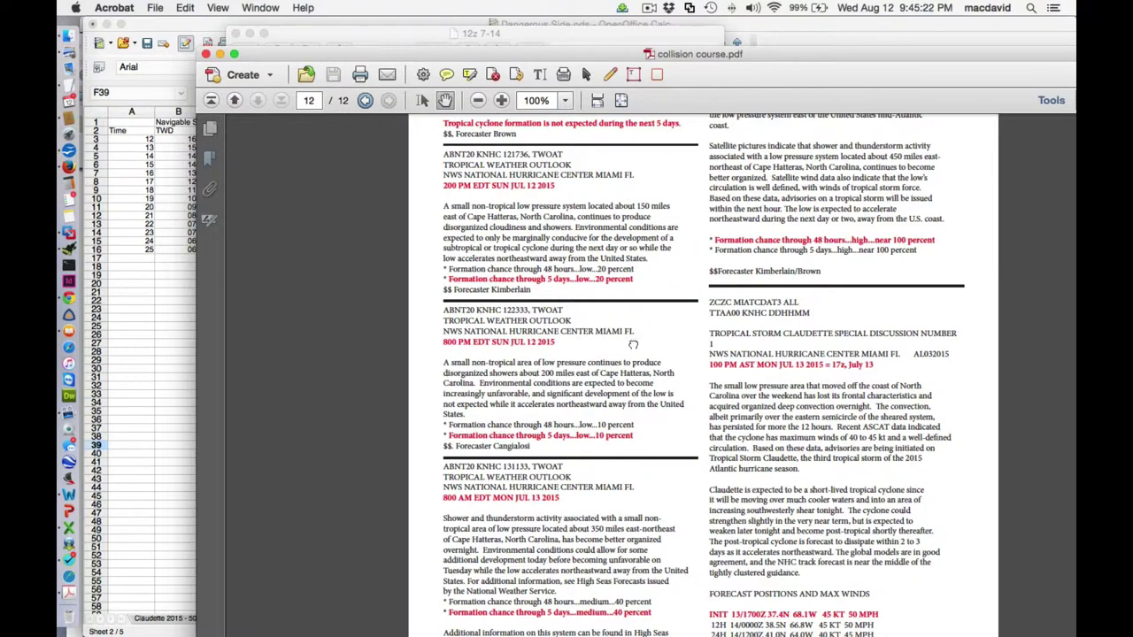
{"action": "scroll", "coordinate": [624, 372], "scroll_direction": "down", "scroll_amount": 2}
{"action": "scroll", "coordinate": [645, 383], "scroll_direction": "down", "scroll_amount": 2}
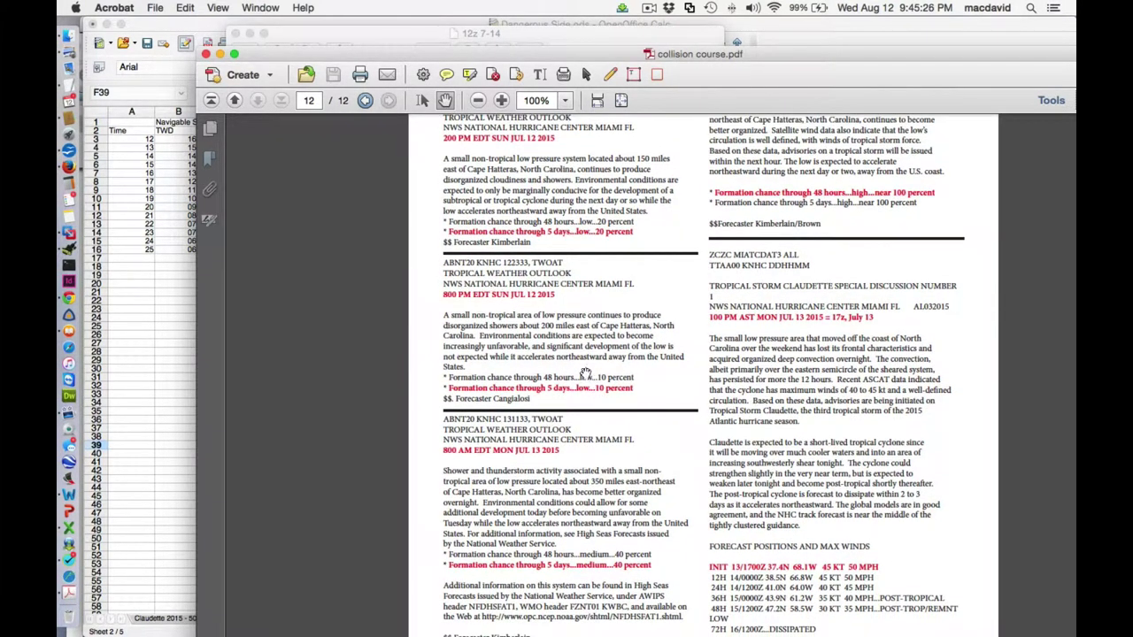
{"action": "scroll", "coordinate": [571, 310], "scroll_direction": "down", "scroll_amount": 5}
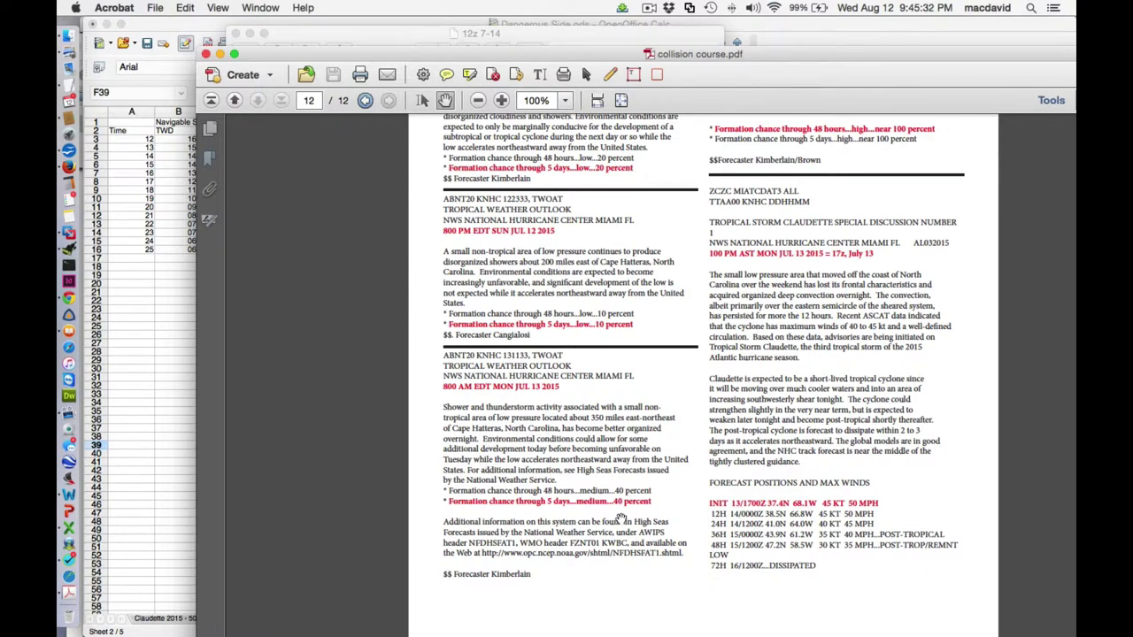
{"action": "scroll", "coordinate": [806, 268], "scroll_direction": "up", "scroll_amount": 5}
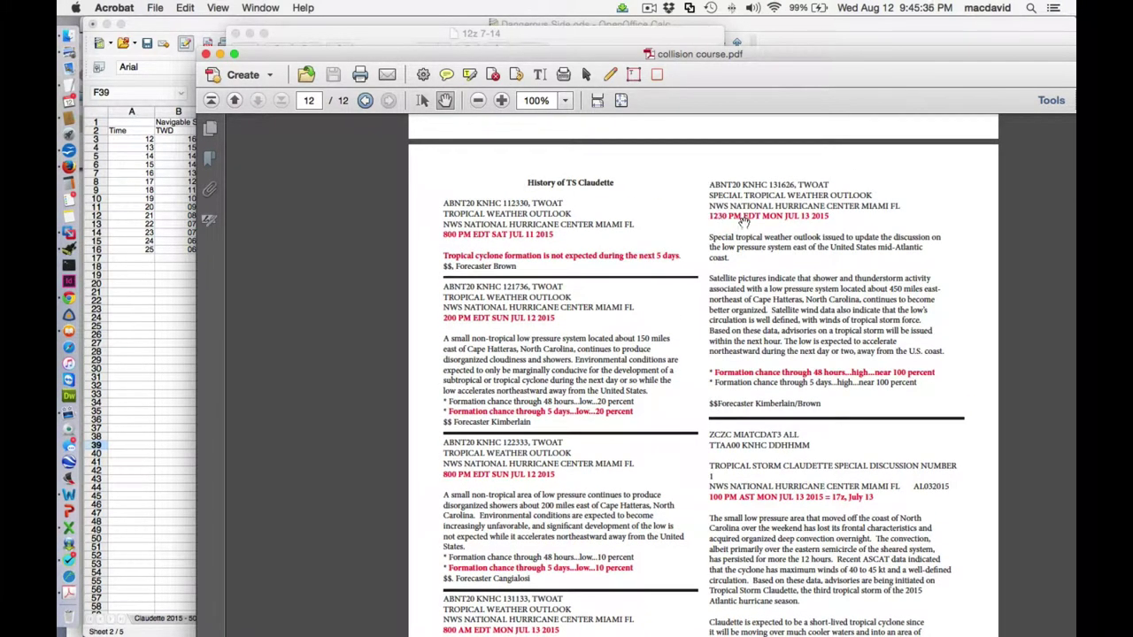
{"action": "scroll", "coordinate": [748, 232], "scroll_direction": "down", "scroll_amount": 1}
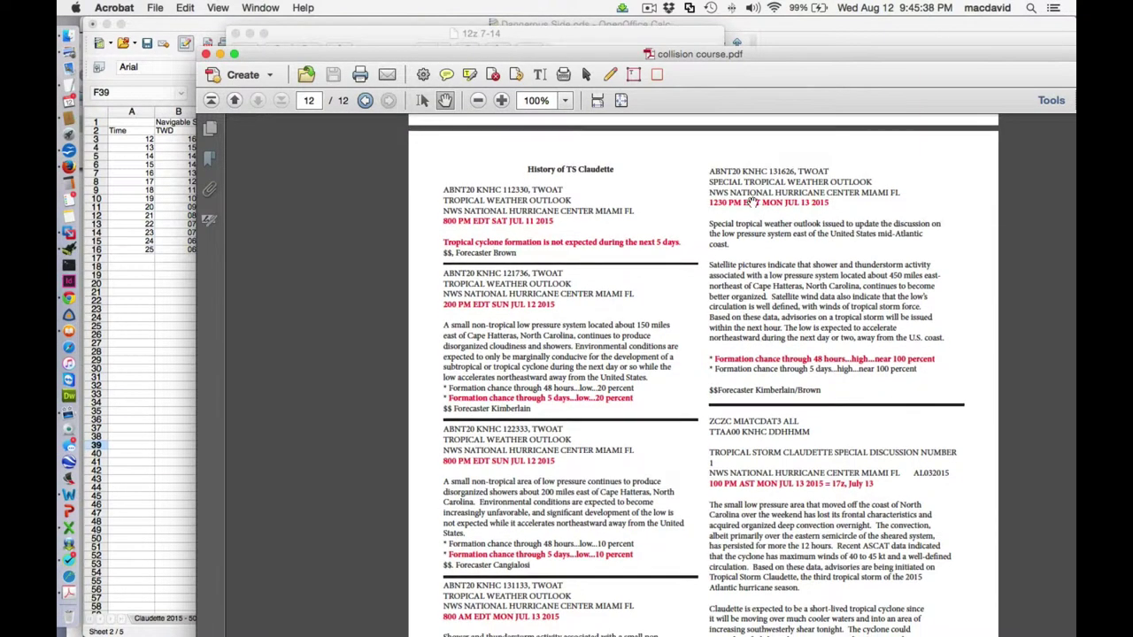
{"action": "left_click_drag", "start_coordinate": [761, 54], "coordinate": [659, 30]}
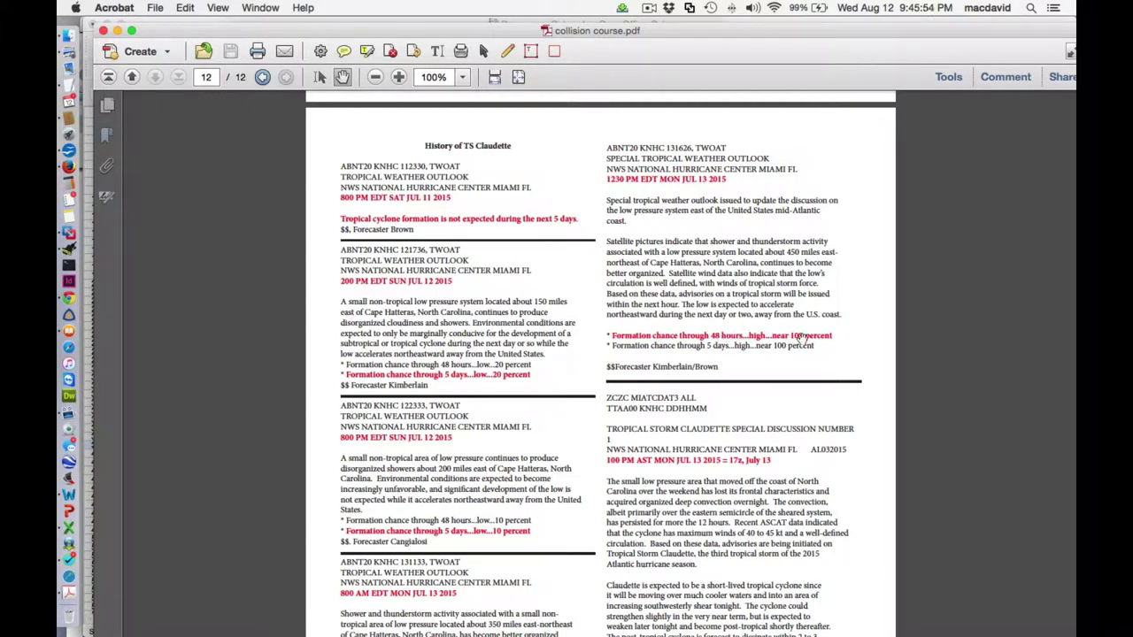
Read down to Claudette's Forecast Positions and max winds table, then minimize the Acrobat window
{"action": "scroll", "coordinate": [832, 349], "scroll_direction": "down", "scroll_amount": 1}
{"action": "scroll", "coordinate": [832, 343], "scroll_direction": "down", "scroll_amount": 8}
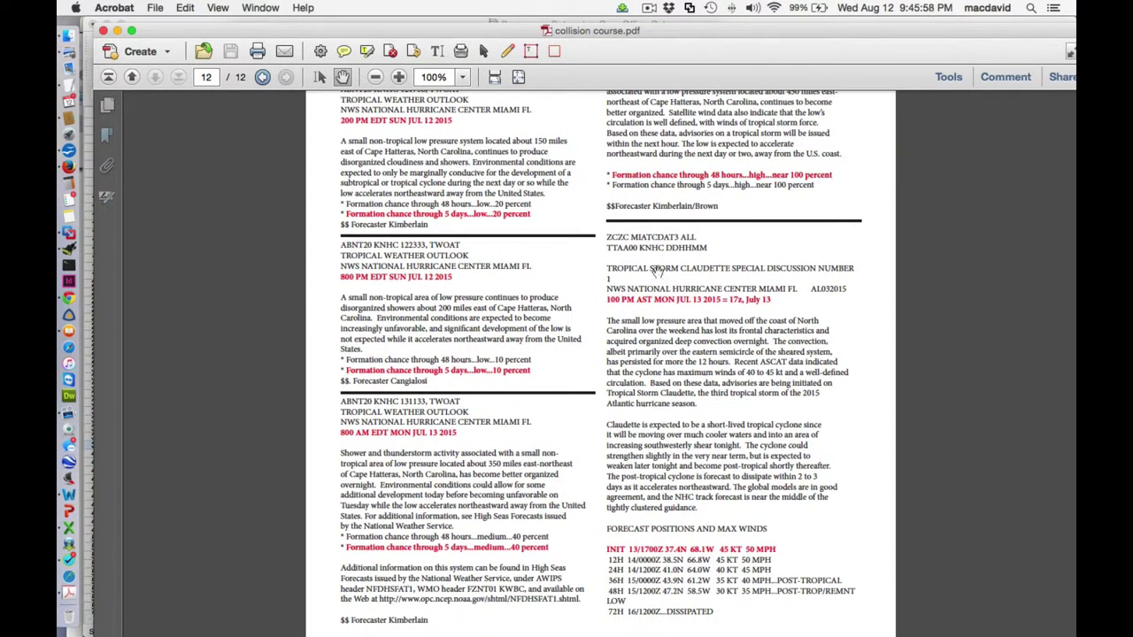
{"action": "scroll", "coordinate": [735, 341], "scroll_direction": "down", "scroll_amount": 2}
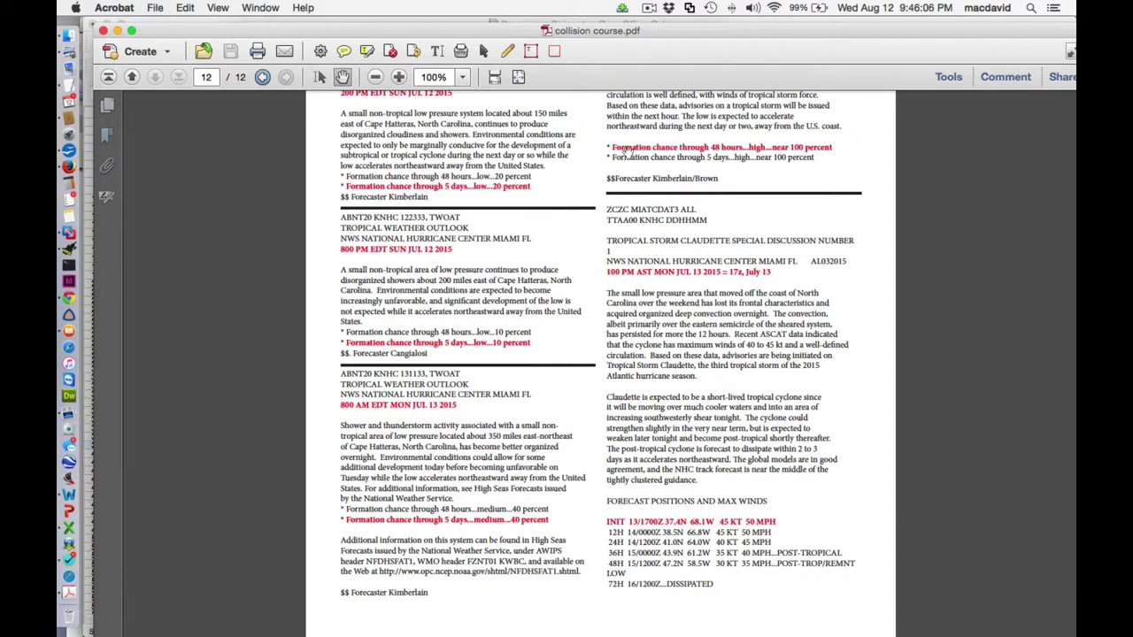
{"action": "scroll", "coordinate": [724, 305], "scroll_direction": "down", "scroll_amount": 1}
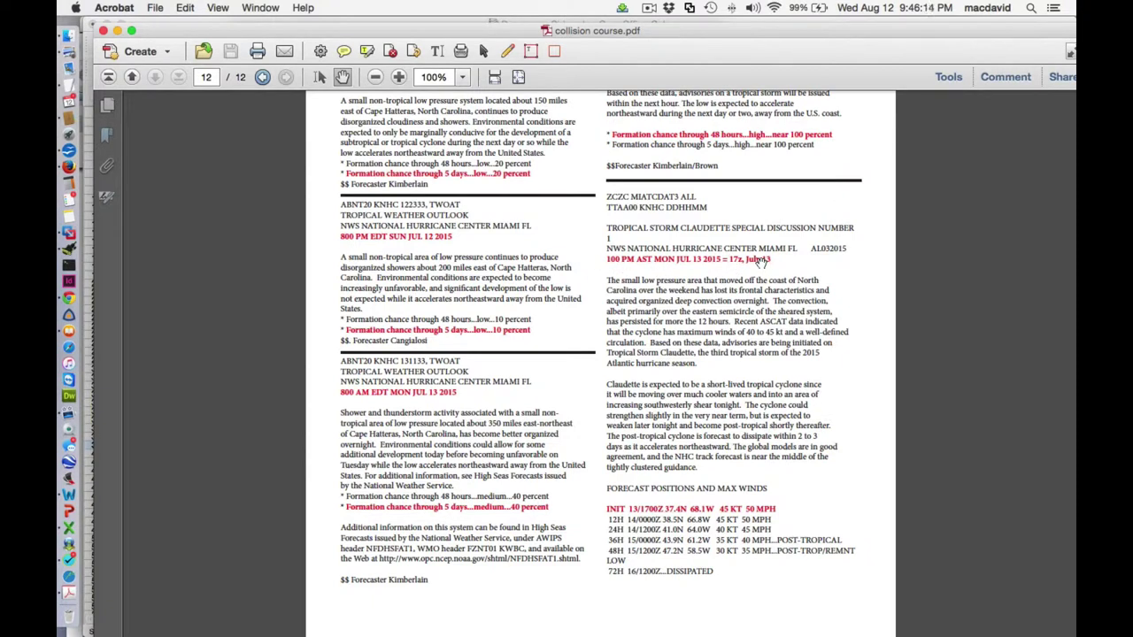
{"action": "scroll", "coordinate": [736, 282], "scroll_direction": "down", "scroll_amount": 1}
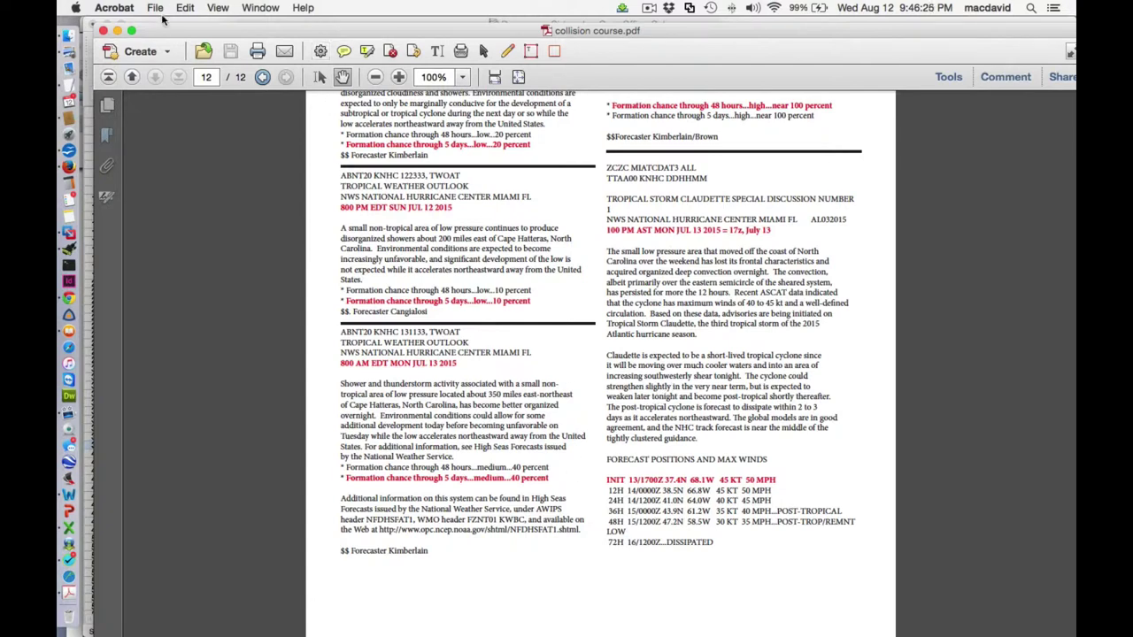
{"action": "left_click_drag", "start_coordinate": [168, 34], "coordinate": [215, 40]}
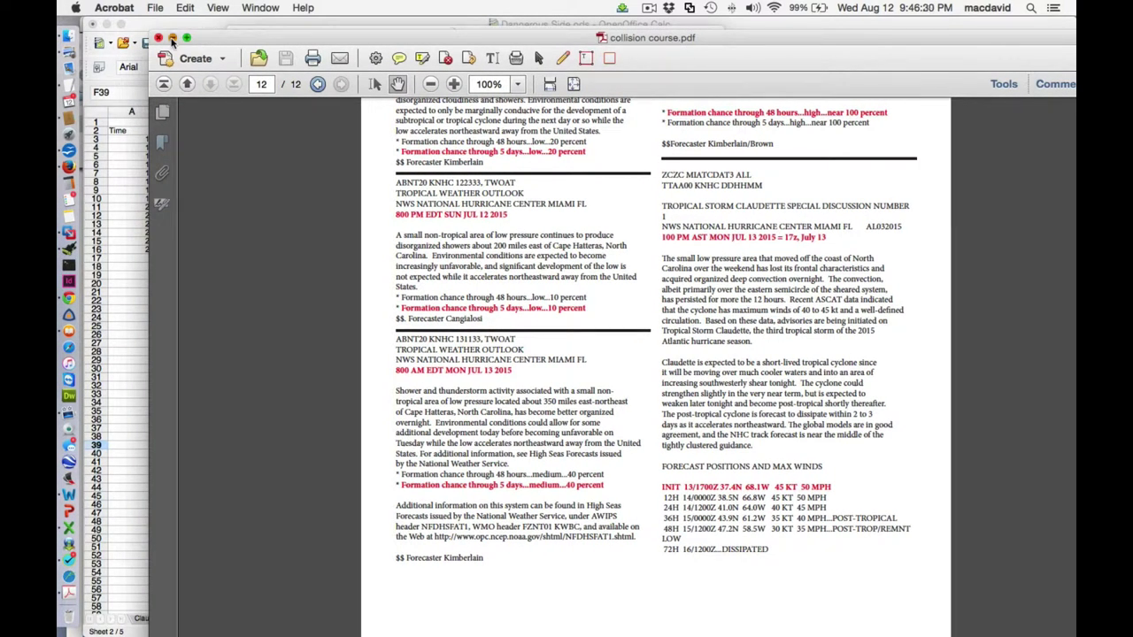
{"action": "left_click", "coordinate": [173, 39]}
Hide the Preview weather map, bring up Expedition and turn off its map tooltips
{"action": "left_click", "coordinate": [286, 33]}
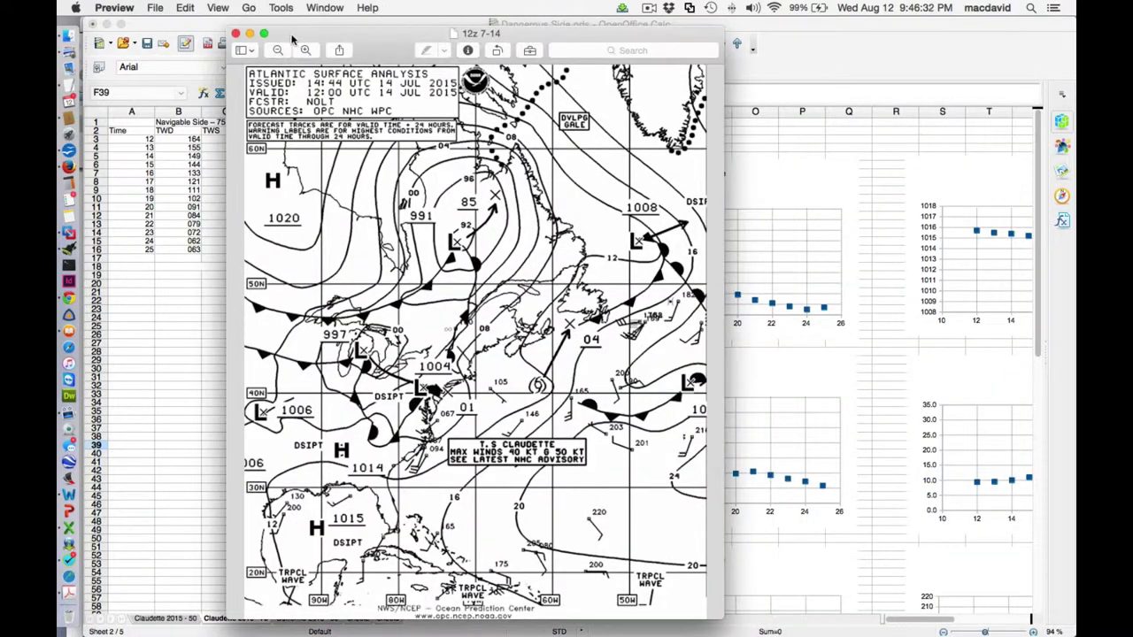
{"action": "left_click", "coordinate": [249, 34]}
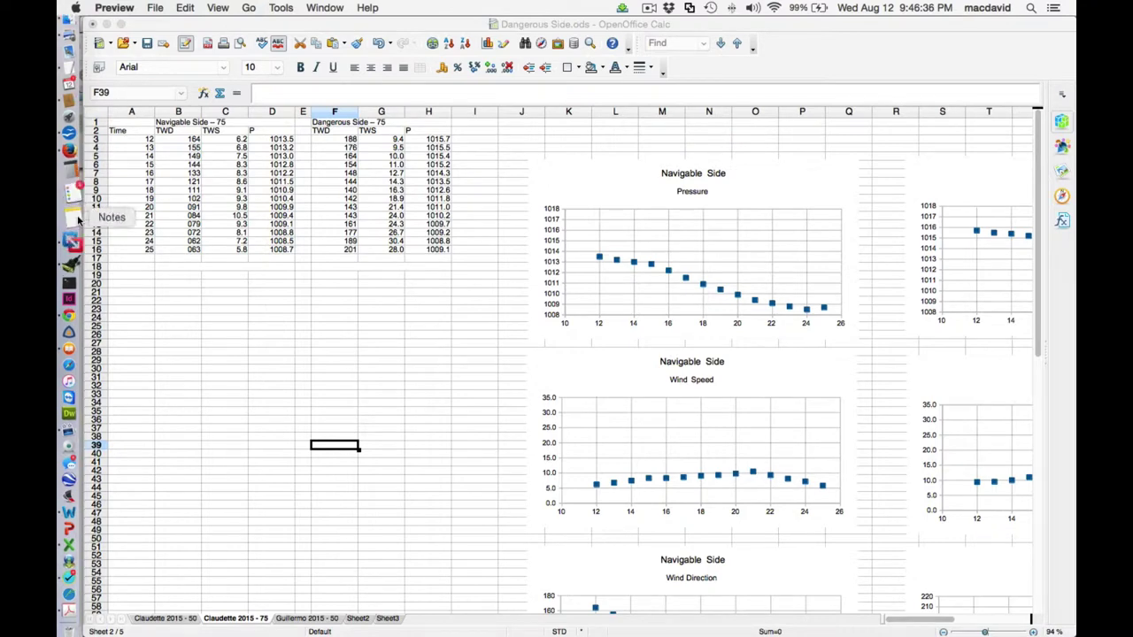
{"action": "left_click", "coordinate": [84, 238]}
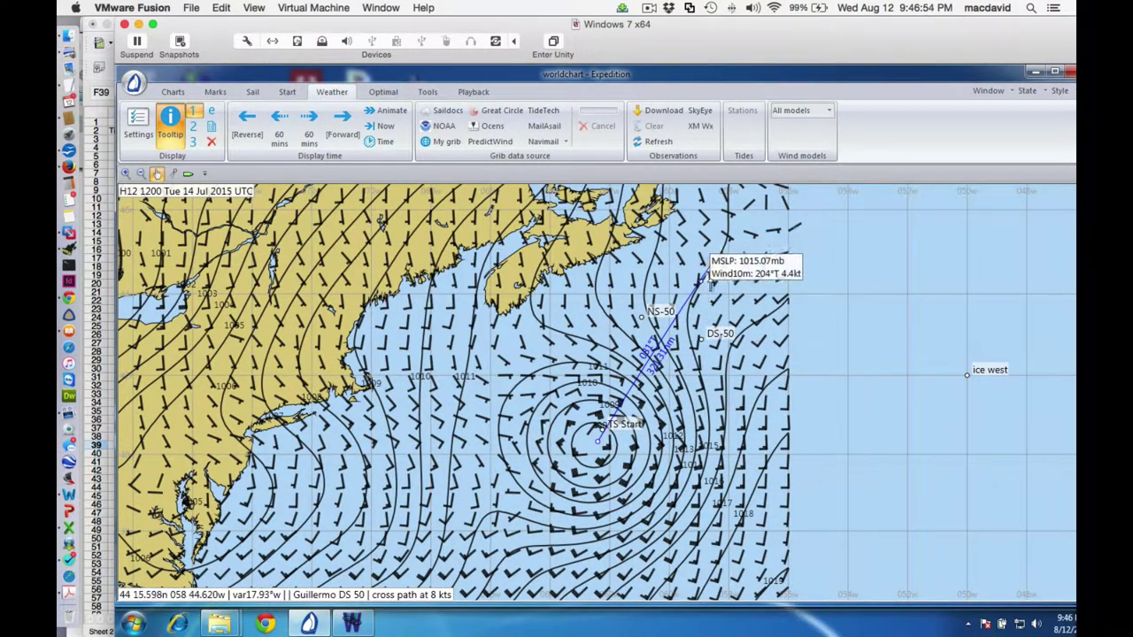
{"action": "left_click", "coordinate": [170, 124]}
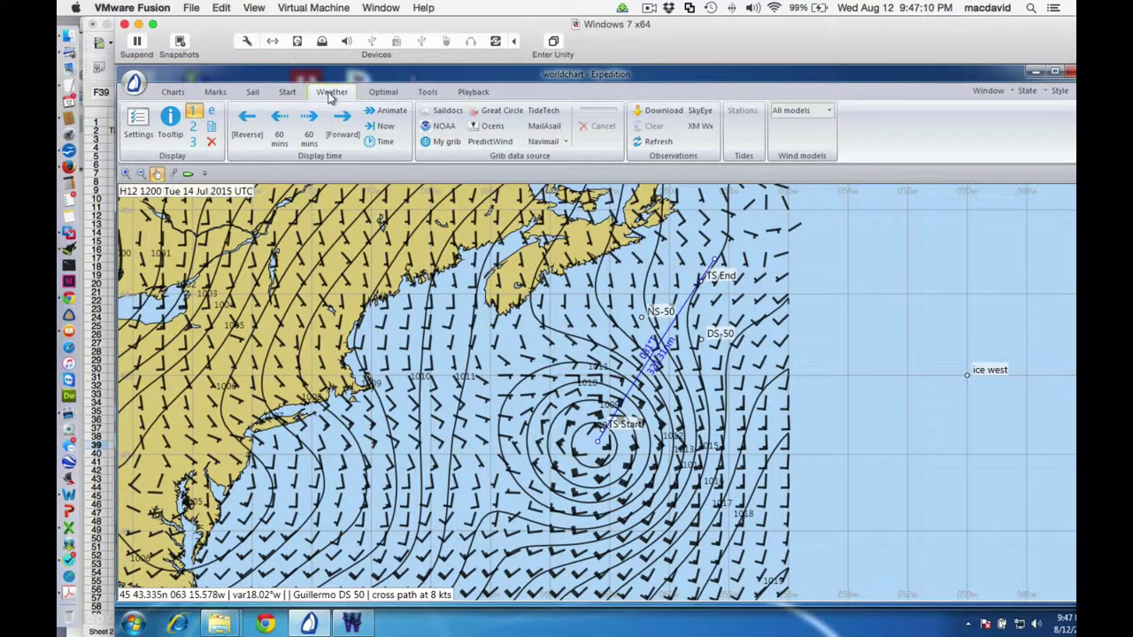
Advance Claudette's forecast map five time steps
{"action": "left_click", "coordinate": [341, 120]}
{"action": "left_click", "coordinate": [341, 121]}
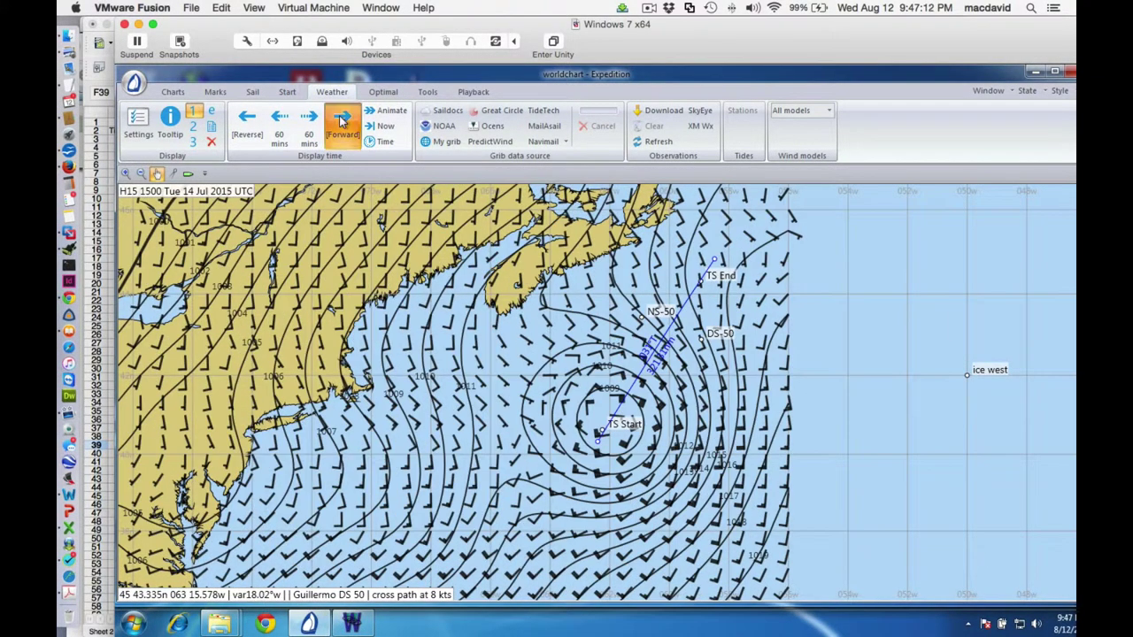
{"action": "left_click", "coordinate": [341, 120]}
{"action": "left_click", "coordinate": [342, 120]}
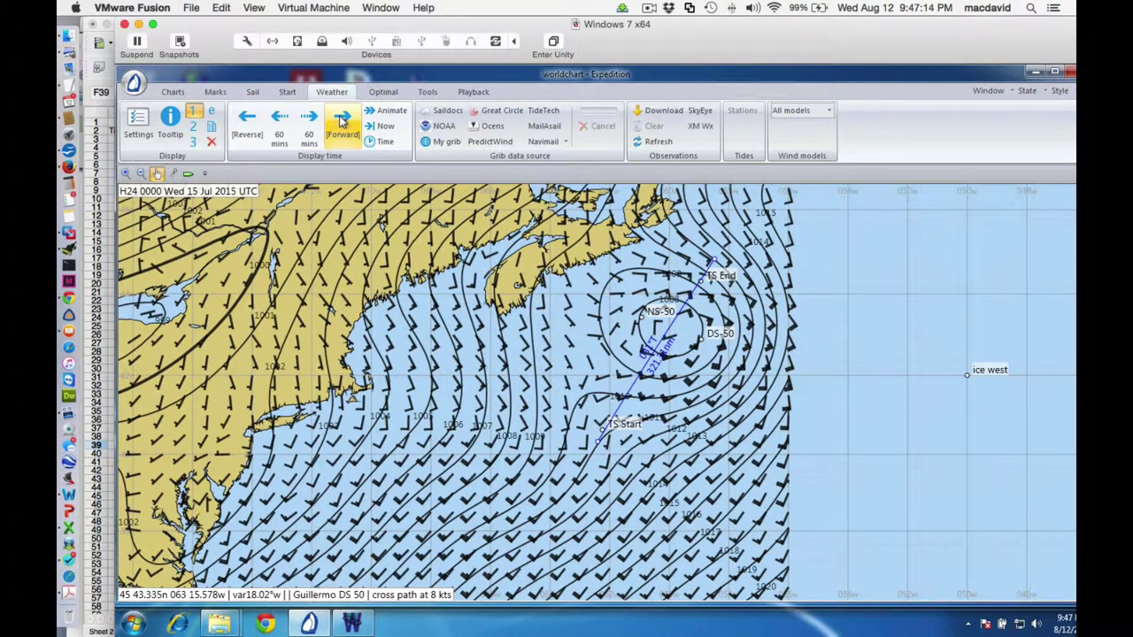
{"action": "left_click", "coordinate": [341, 120]}
Step the forecast back through H15 1500 to H12 1200, then return to Dangerous Side.ods
{"action": "left_click", "coordinate": [251, 122]}
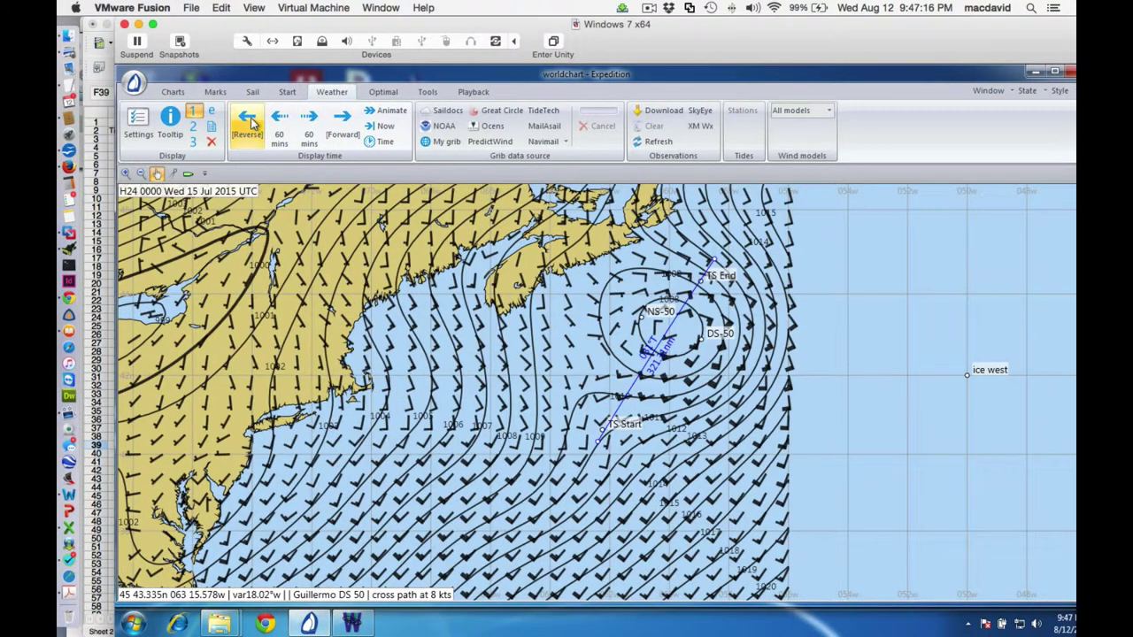
{"action": "left_click", "coordinate": [251, 122]}
{"action": "left_click", "coordinate": [251, 122]}
{"action": "left_click", "coordinate": [252, 123]}
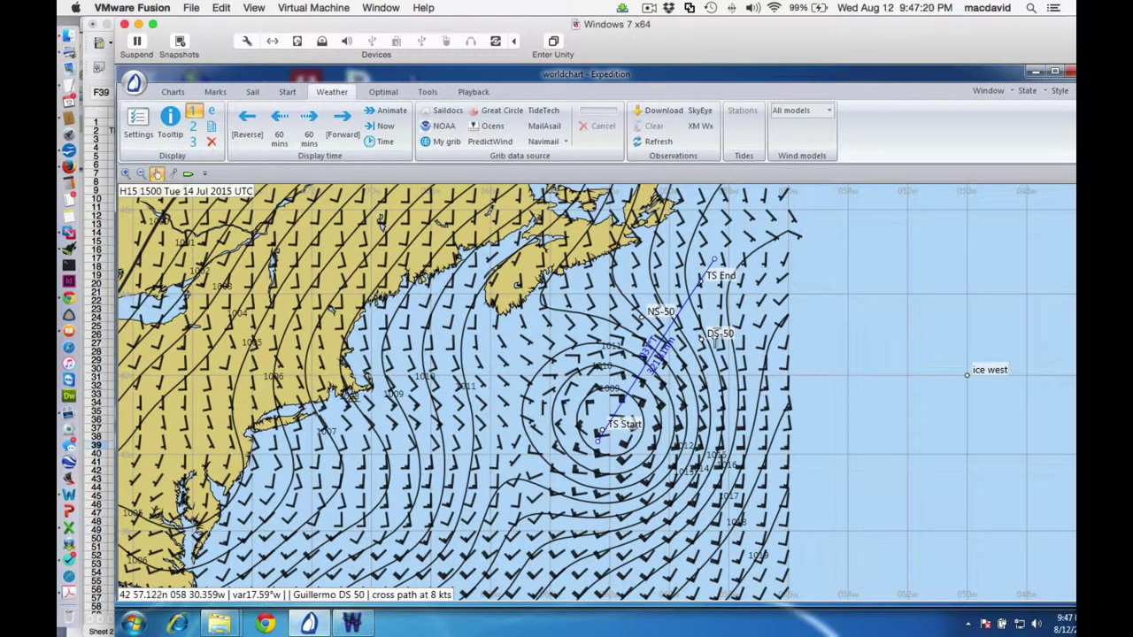
{"action": "left_click", "coordinate": [247, 120]}
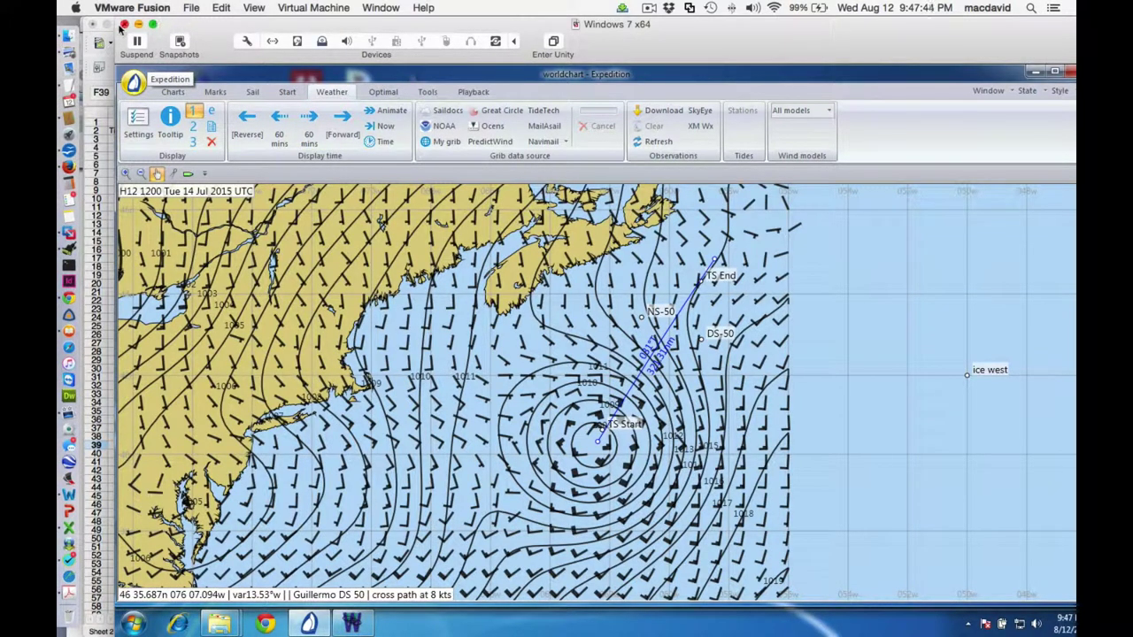
{"action": "left_click", "coordinate": [89, 155]}
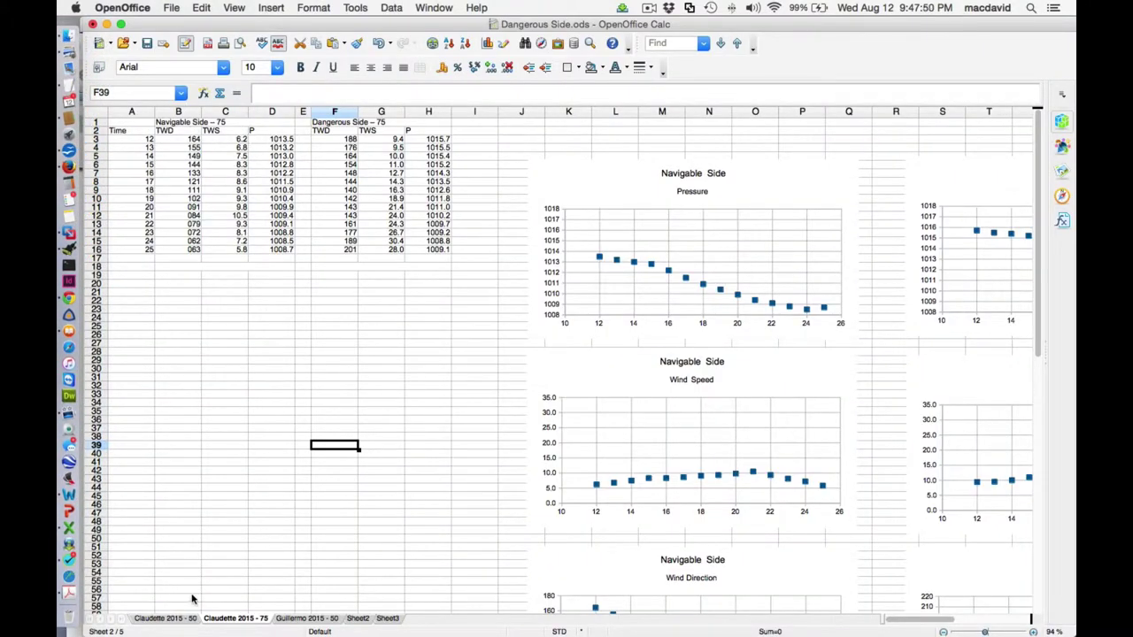
Switch to the Claudette 2015 - 50 sheet and scroll it to the top
{"action": "left_click", "coordinate": [152, 620]}
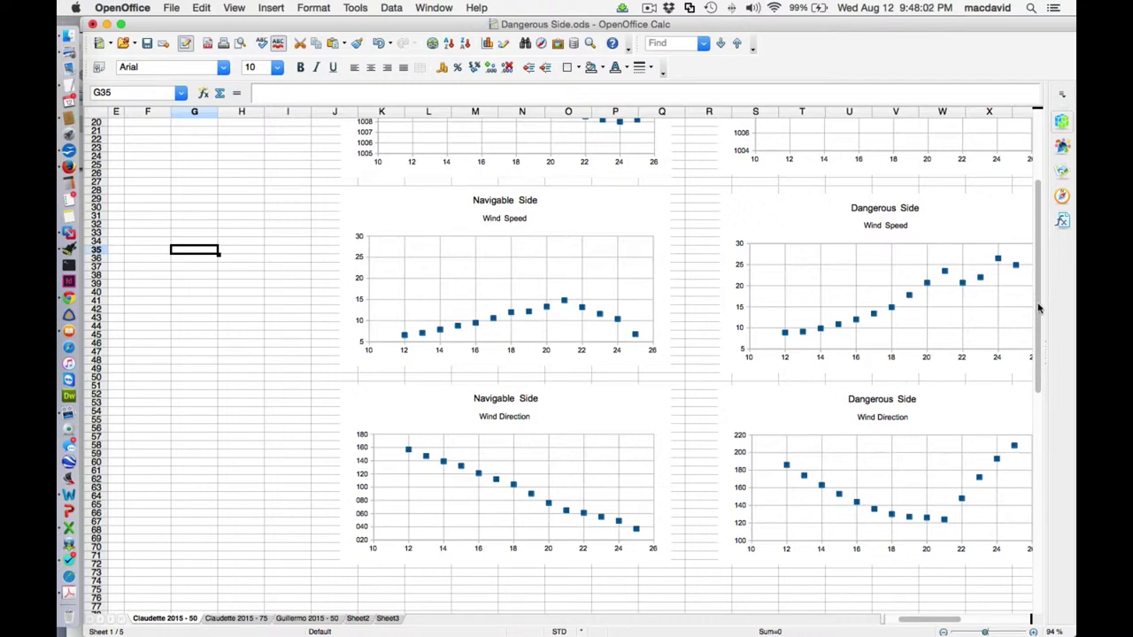
{"action": "left_click_drag", "start_coordinate": [1038, 309], "coordinate": [1036, 234]}
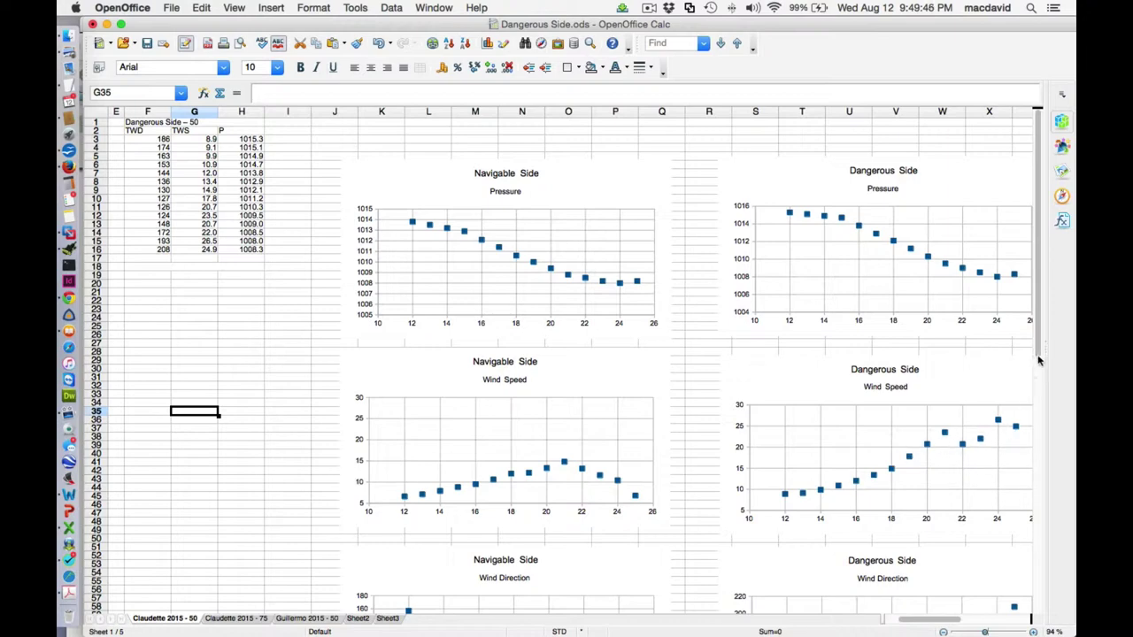
Compare the Claudette 2015 - 50, Guillermo 2015 - 50 and Claudette 2015 - 75 wind charts, then show Expedition
{"action": "left_click_drag", "start_coordinate": [1036, 349], "coordinate": [1037, 462]}
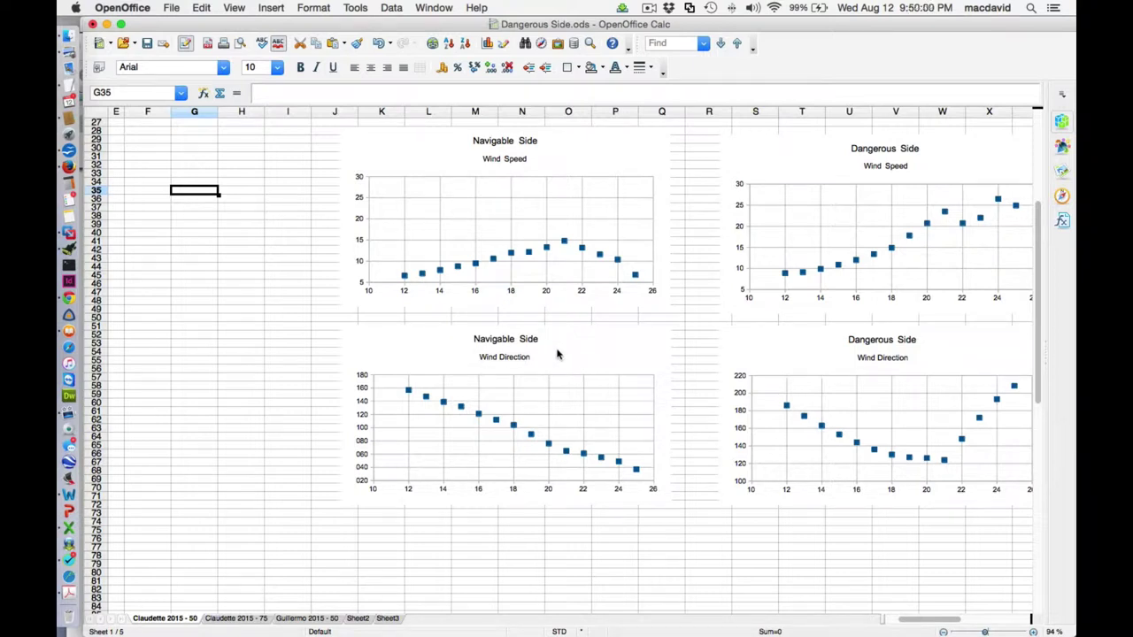
{"action": "left_click", "coordinate": [310, 618]}
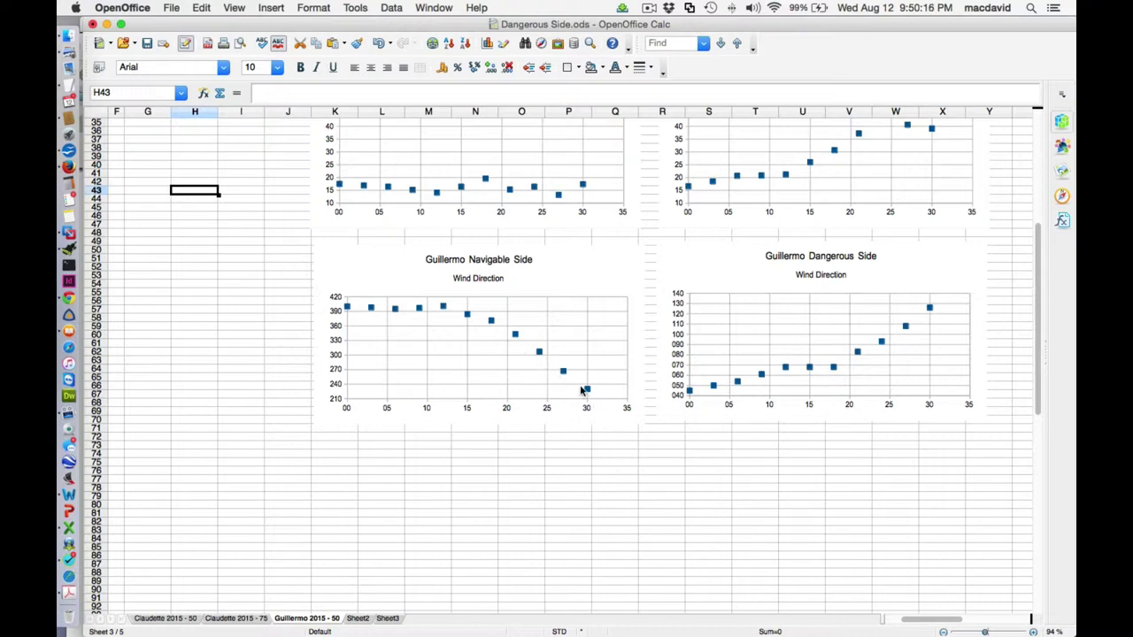
{"action": "left_click", "coordinate": [237, 619]}
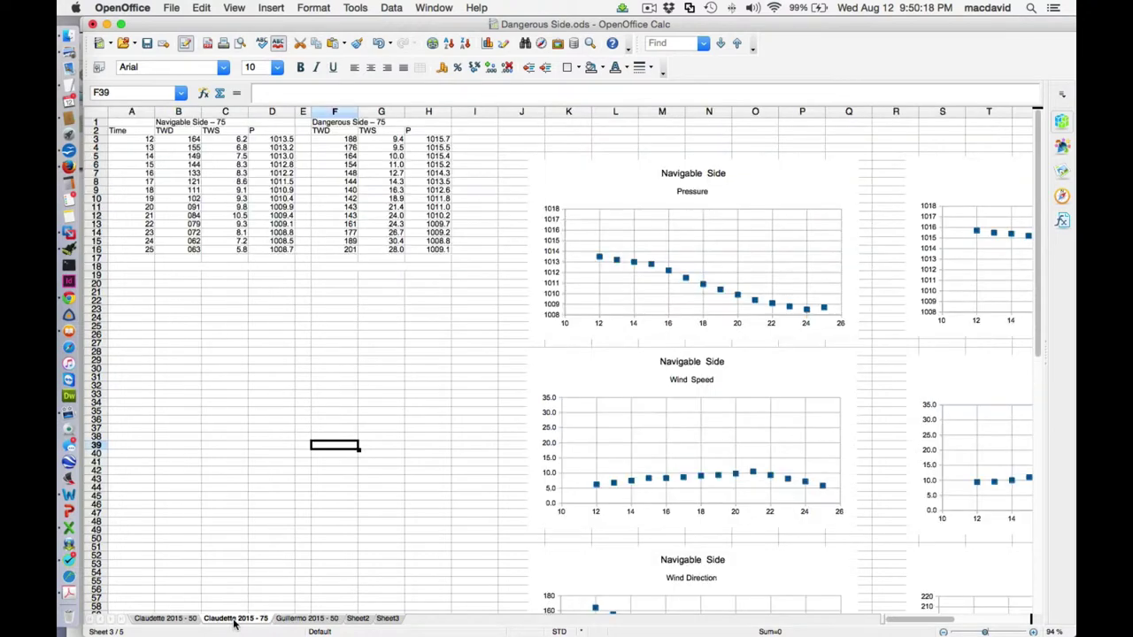
{"action": "left_click", "coordinate": [173, 619]}
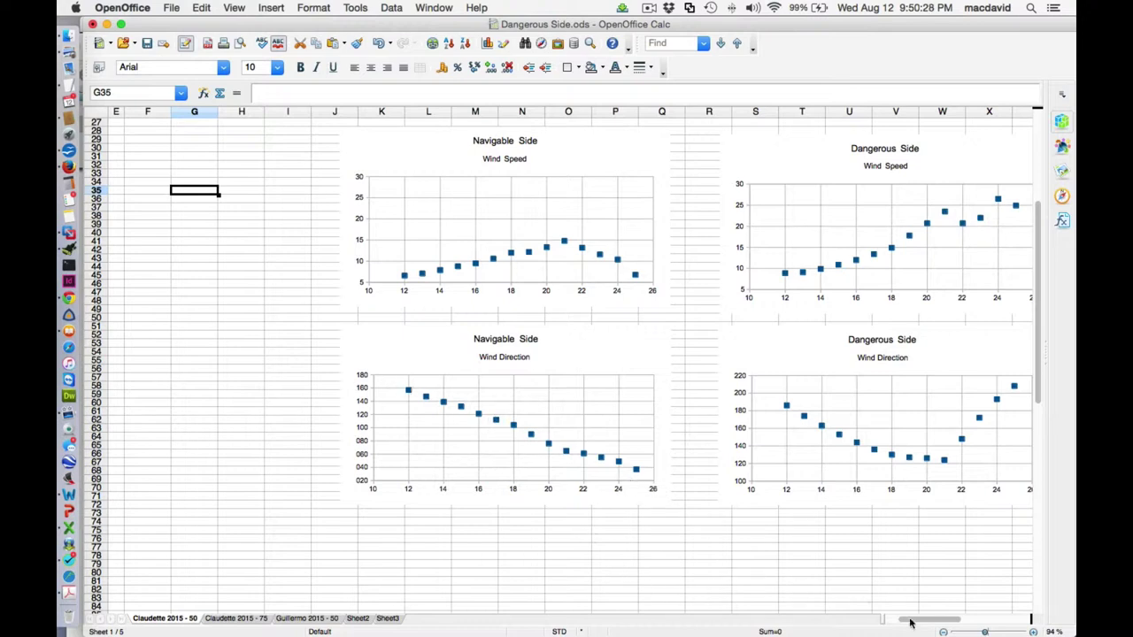
{"action": "left_click_drag", "start_coordinate": [929, 624], "coordinate": [947, 623]}
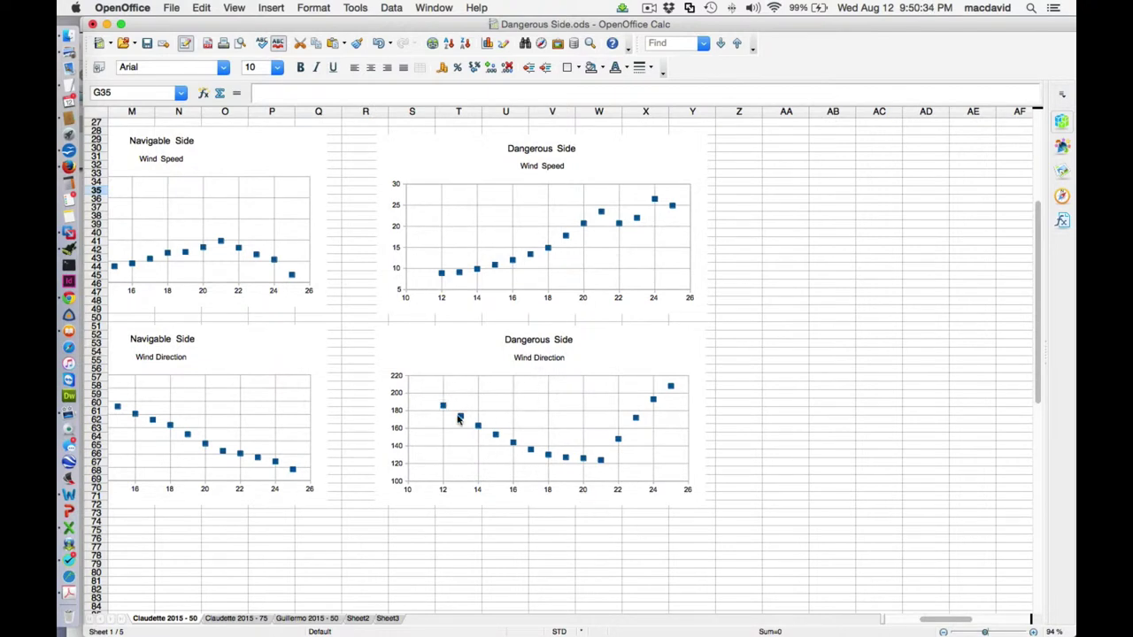
{"action": "left_click_drag", "start_coordinate": [927, 622], "coordinate": [911, 623]}
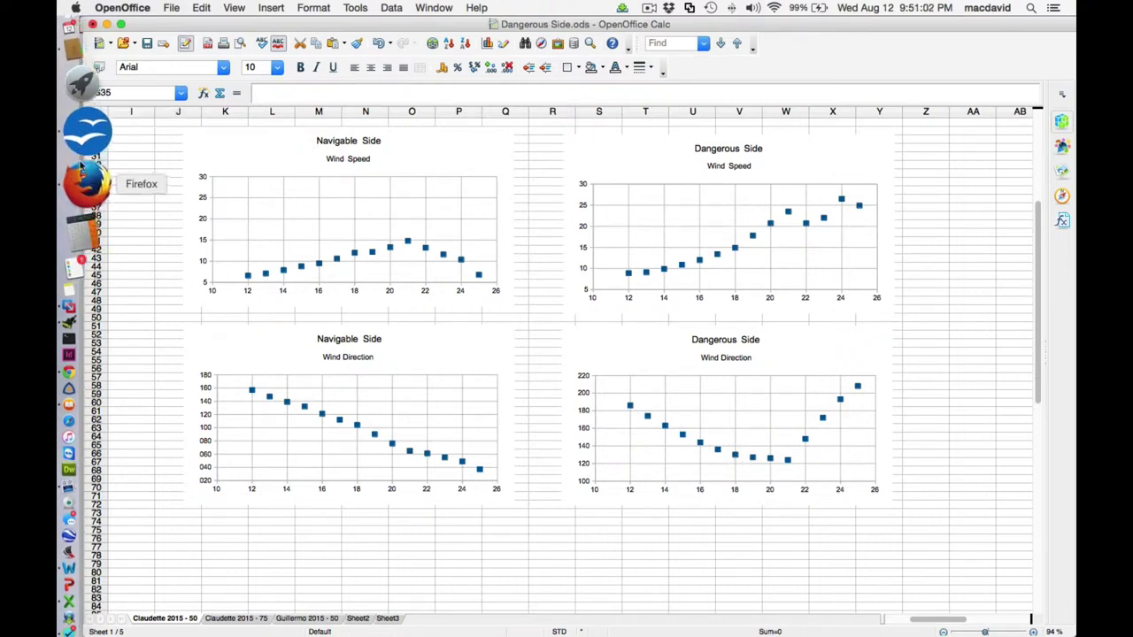
{"action": "left_click", "coordinate": [82, 237]}
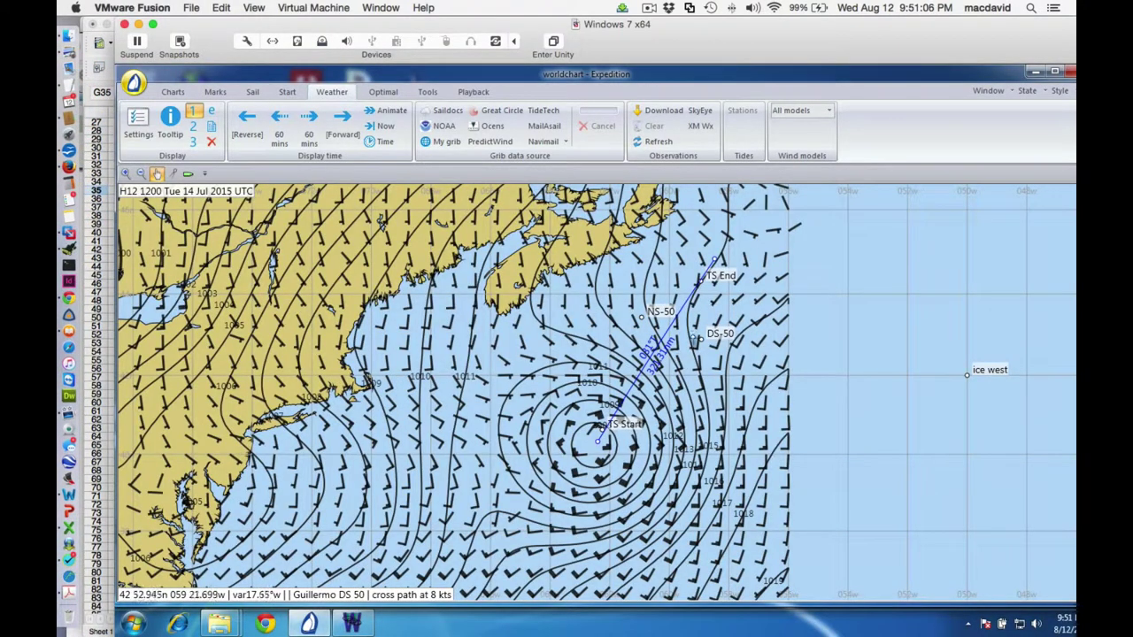
Zoom in on the storm track between NS-50 and DS-50, then return to Calc
{"action": "left_click", "coordinate": [126, 175]}
{"action": "left_click_drag", "start_coordinate": [847, 354], "coordinate": [693, 352]}
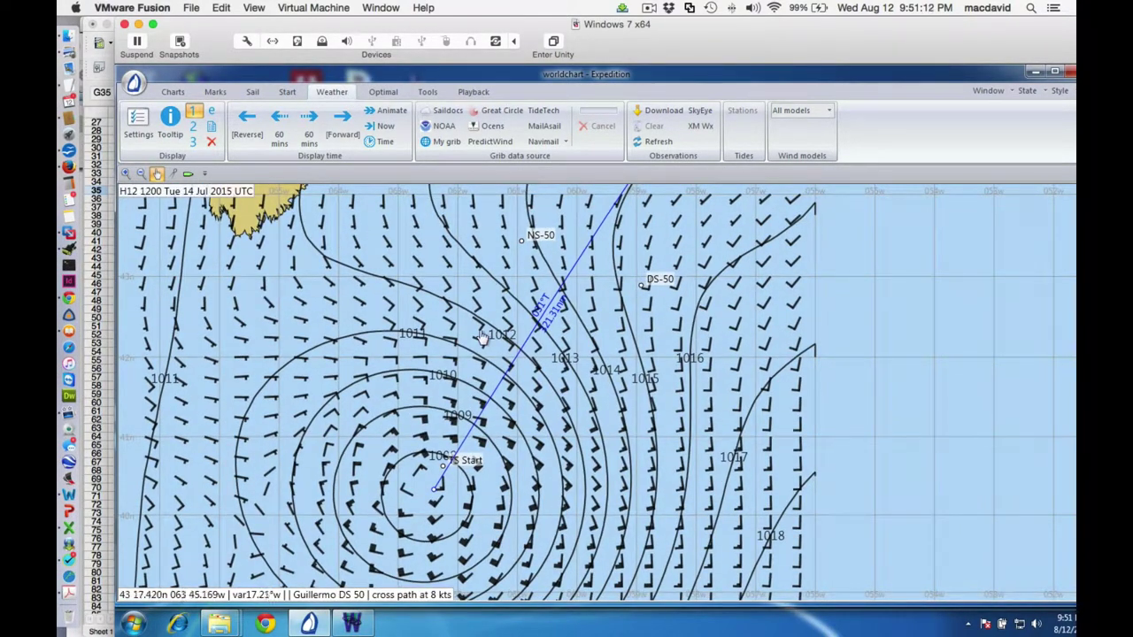
{"action": "left_click", "coordinate": [78, 152]}
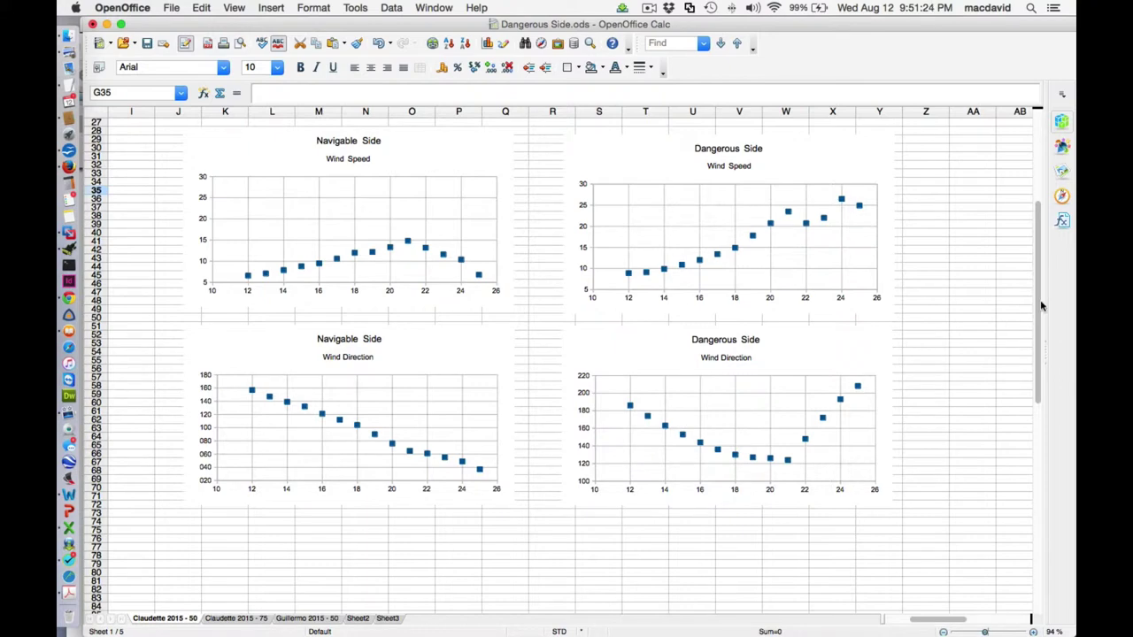
Scroll Claudette 2015 - 50 so both sides' Pressure charts sit at the top
{"action": "left_click_drag", "start_coordinate": [1037, 307], "coordinate": [1037, 198]}
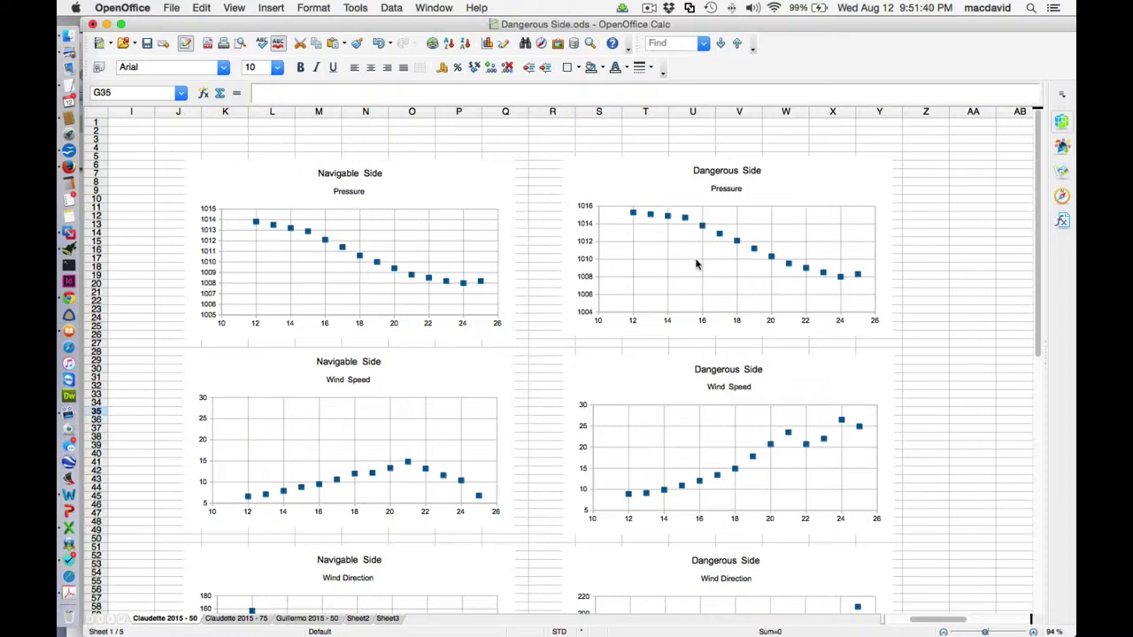
{"action": "left_click_drag", "start_coordinate": [1042, 310], "coordinate": [1007, 341]}
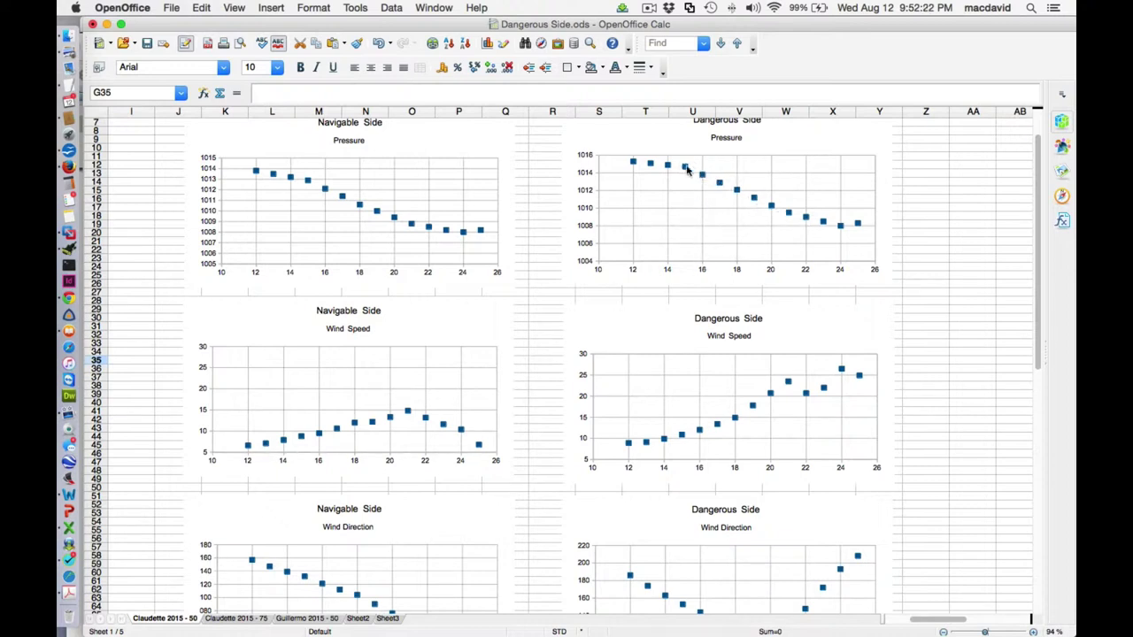
Scroll down to about row 27 to show both sides' Wind Speed and Wind Direction charts
{"action": "left_click_drag", "start_coordinate": [1041, 275], "coordinate": [1031, 359]}
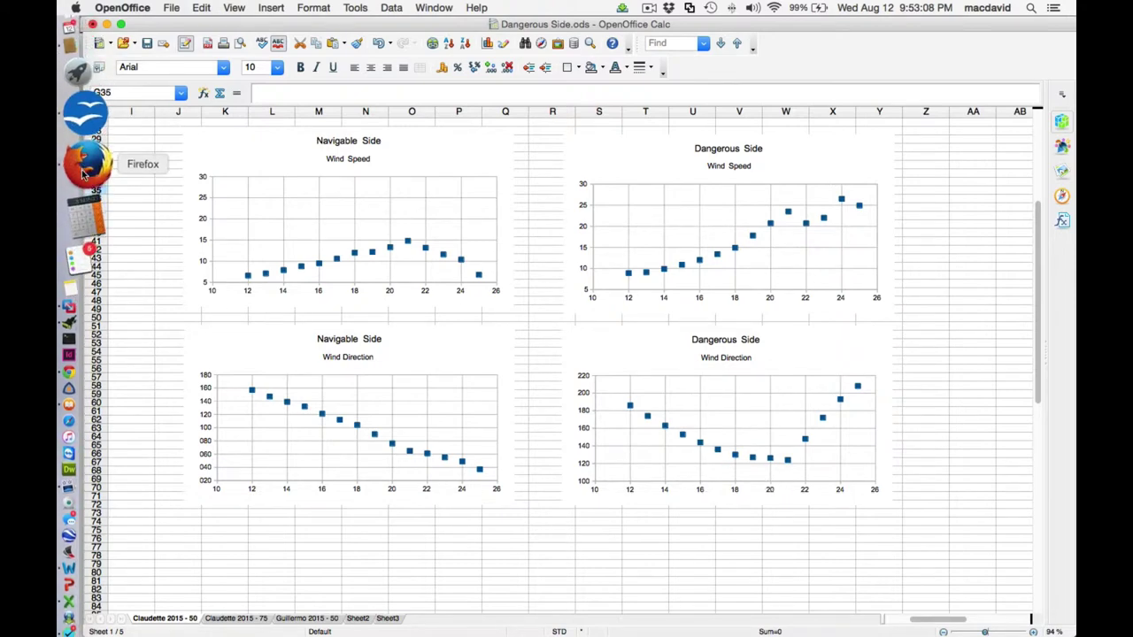
Step Expedition's weather chart forward from 1200 to H21 2100 Tue 14 Jul 2015
{"action": "left_click", "coordinate": [87, 236]}
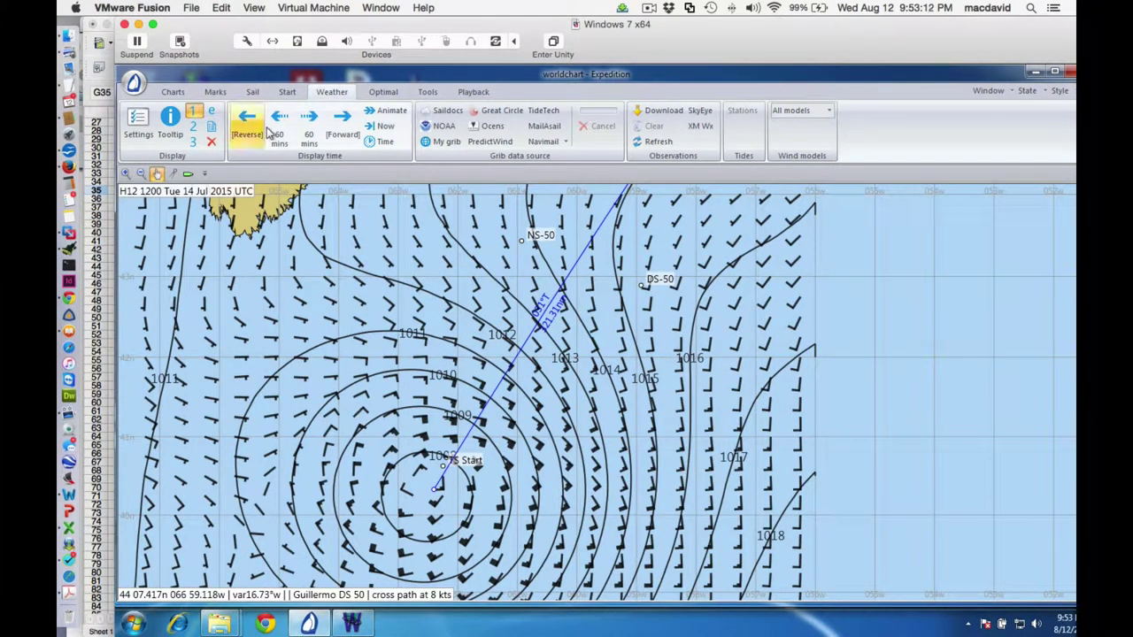
{"action": "left_click", "coordinate": [310, 124]}
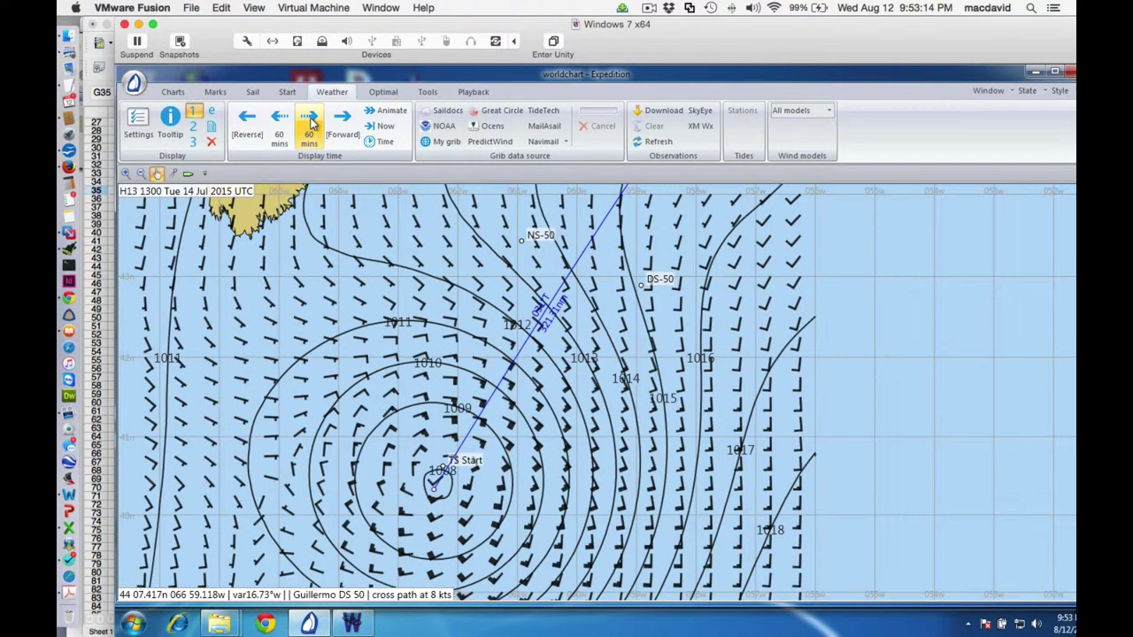
{"action": "left_click", "coordinate": [309, 124]}
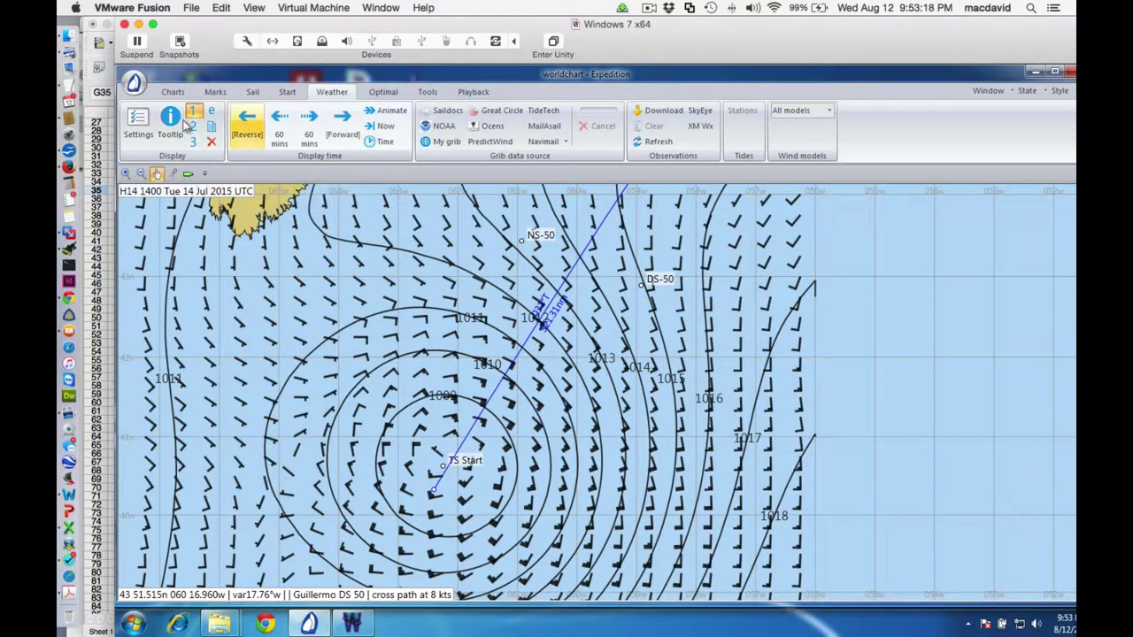
{"action": "left_click", "coordinate": [310, 124]}
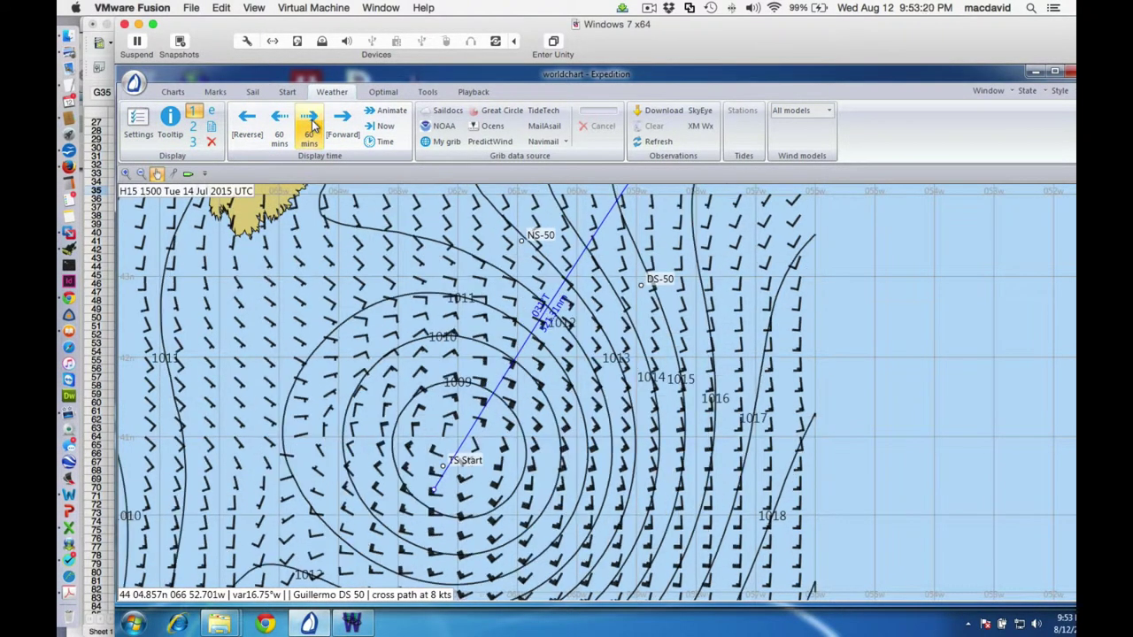
{"action": "left_click", "coordinate": [310, 124]}
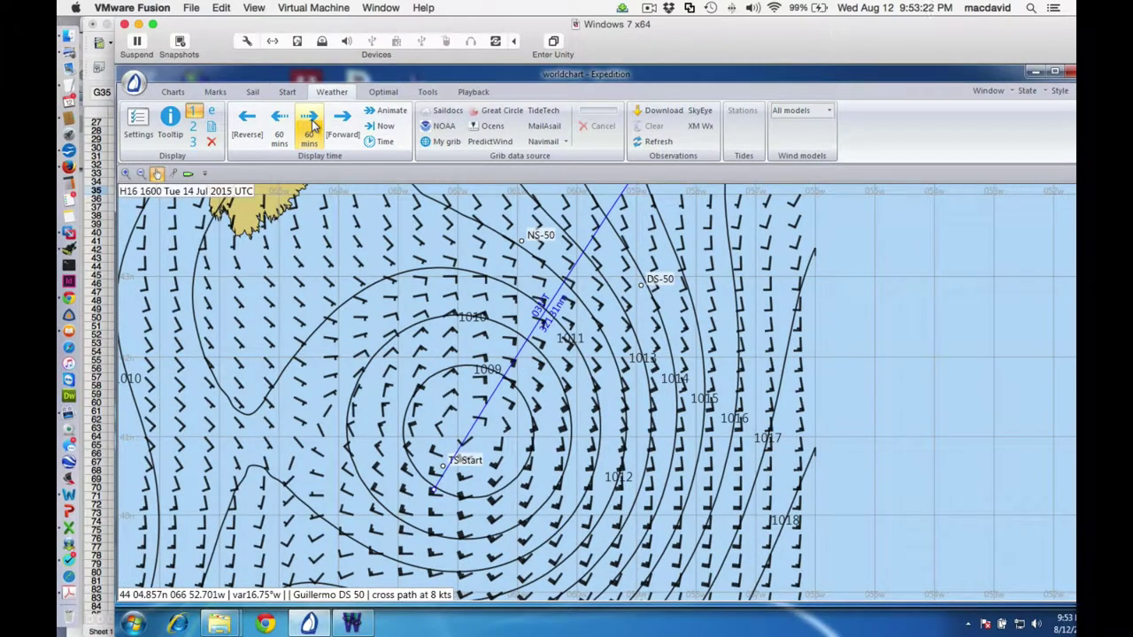
{"action": "left_click", "coordinate": [309, 124]}
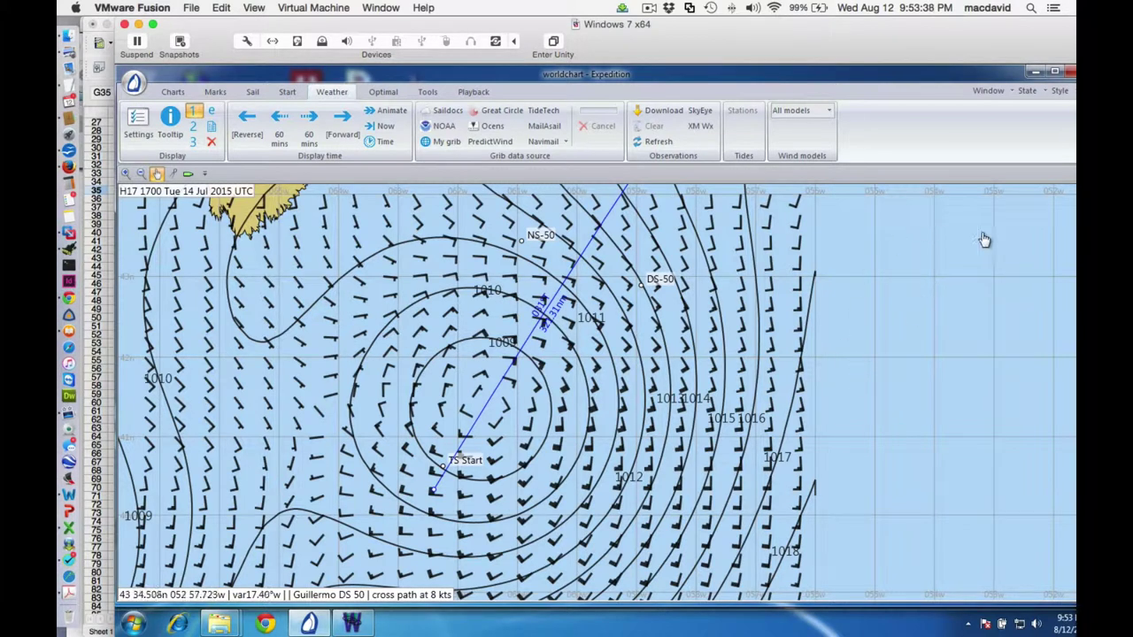
{"action": "left_click", "coordinate": [342, 126]}
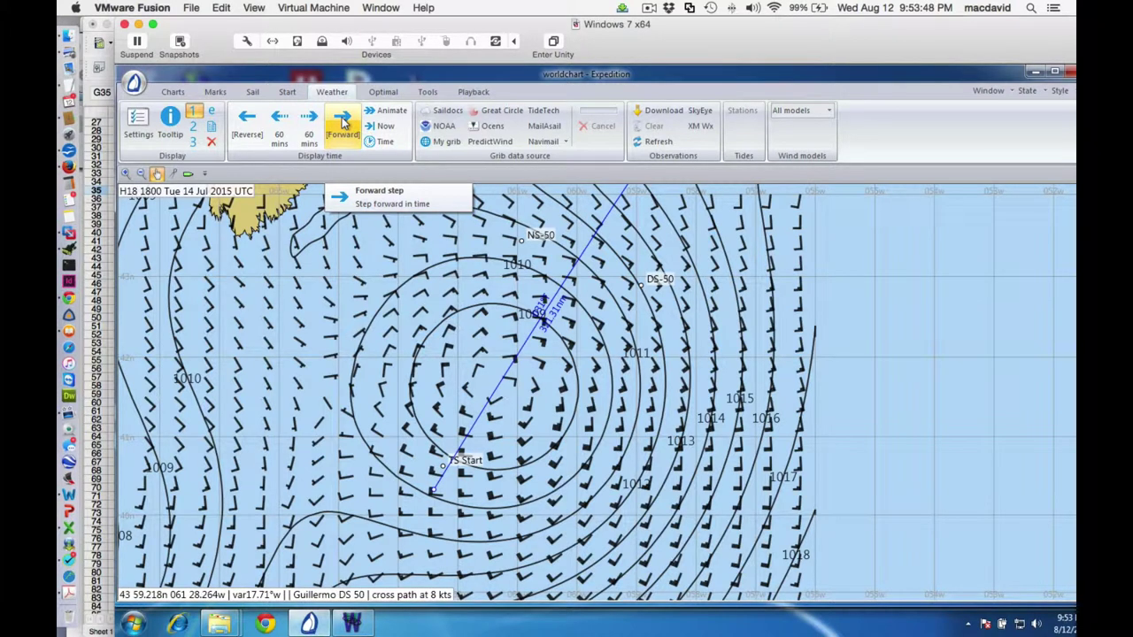
{"action": "left_click", "coordinate": [342, 124]}
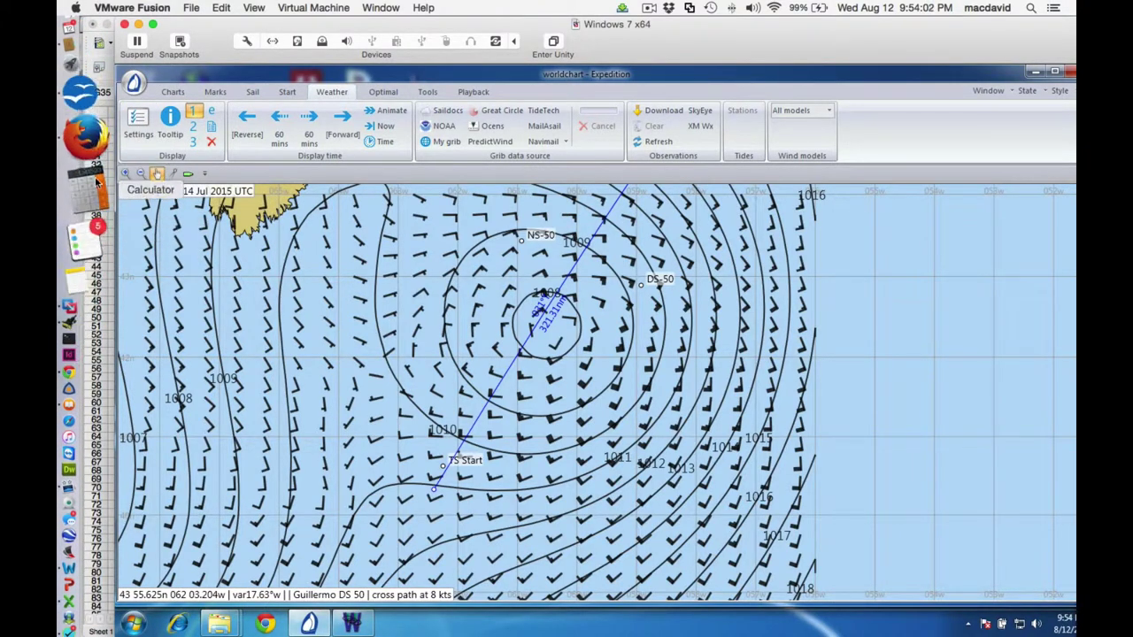
Switch between Calc and the 2100 UTC Expedition chart, ending on Calc's wind charts
{"action": "left_click", "coordinate": [88, 147]}
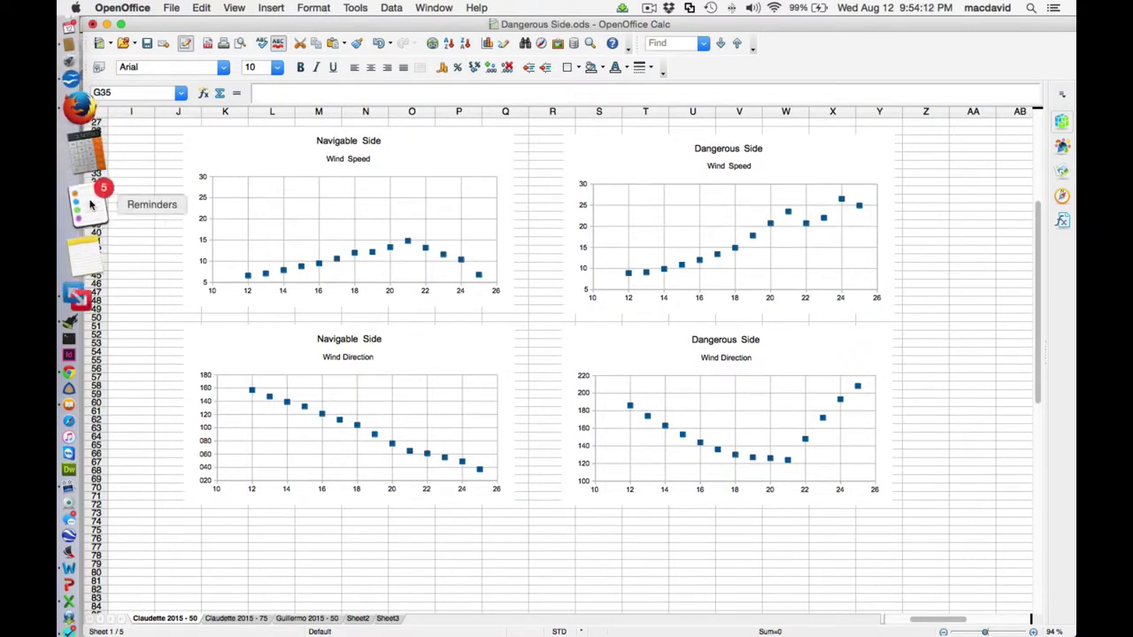
{"action": "left_click", "coordinate": [81, 226]}
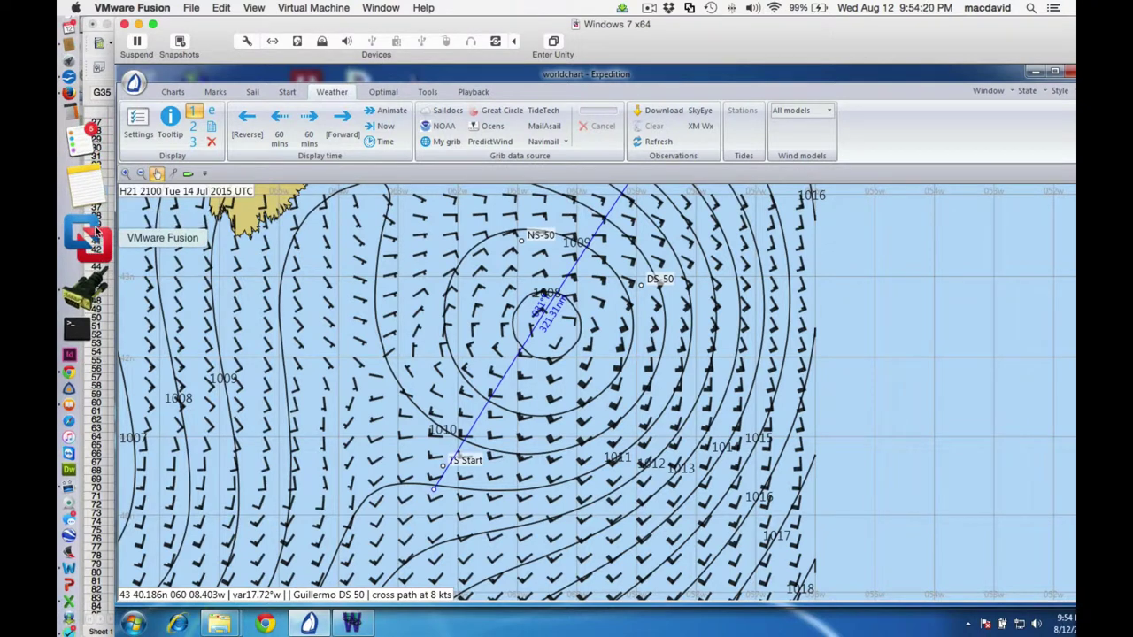
{"action": "left_click", "coordinate": [91, 182]}
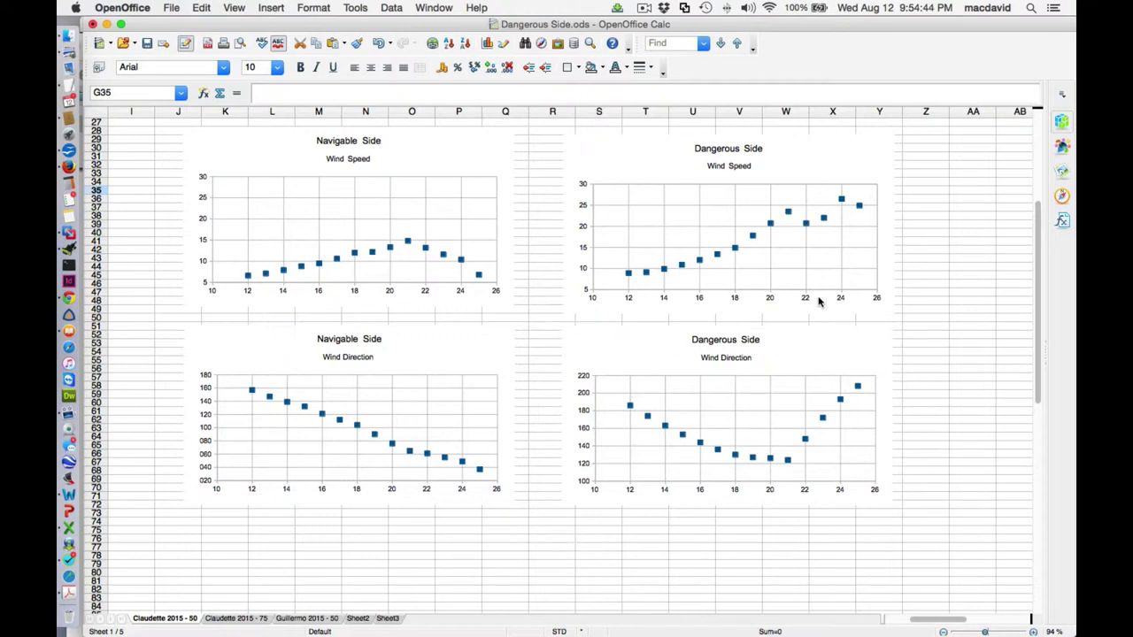
Scroll back up to row 1 to show the Navigable and Dangerous Side pressure charts
{"action": "left_click_drag", "start_coordinate": [1037, 260], "coordinate": [1004, 297]}
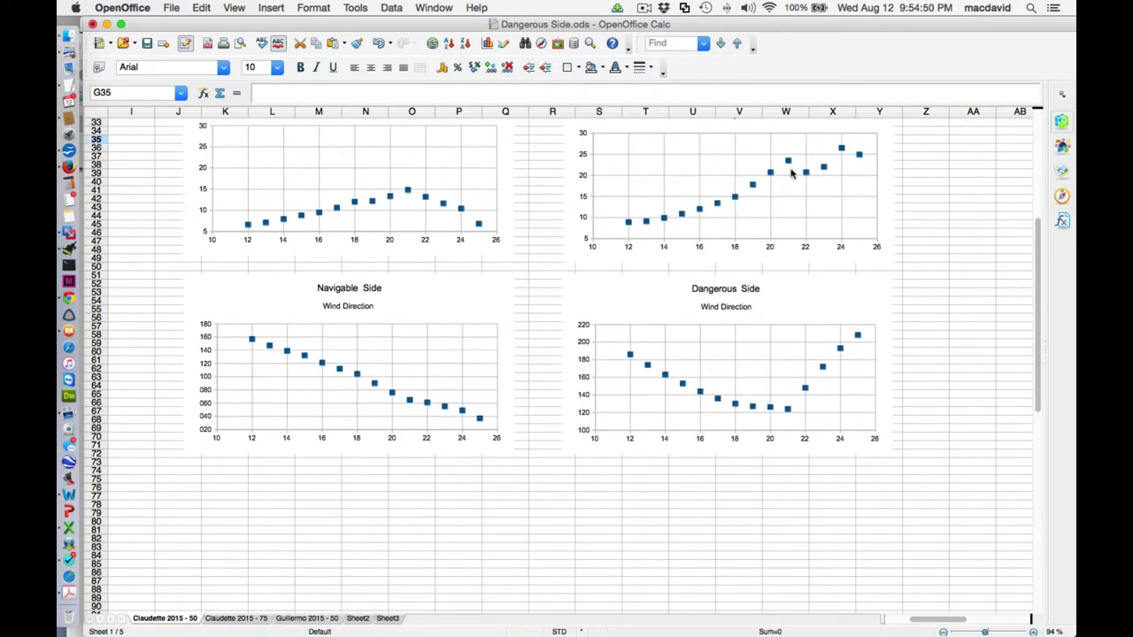
{"action": "left_click_drag", "start_coordinate": [1037, 292], "coordinate": [1036, 172]}
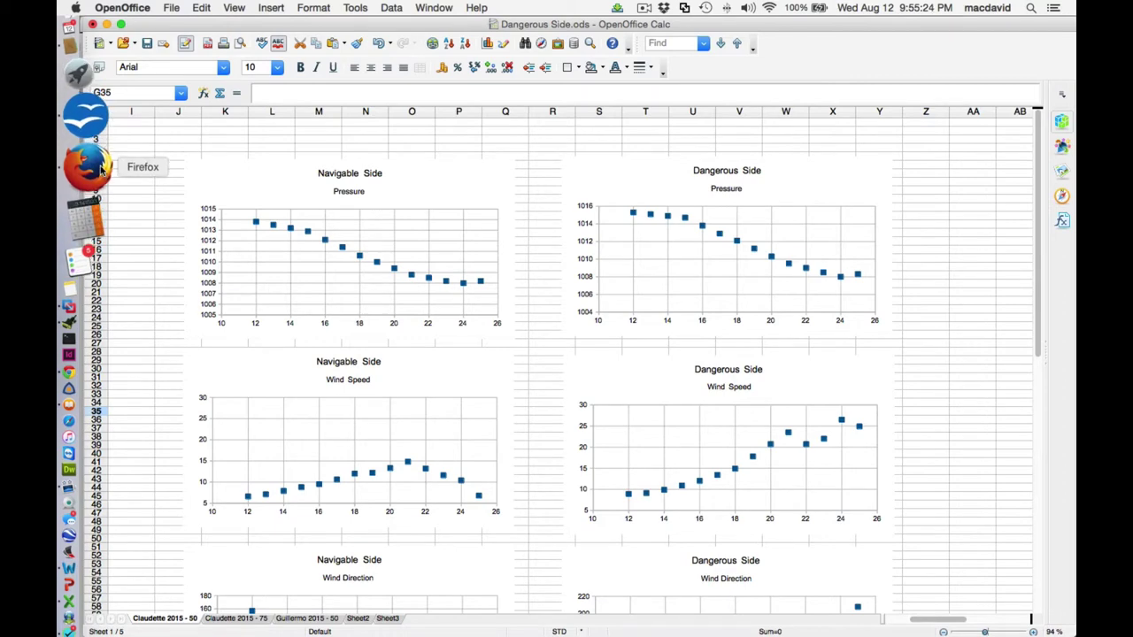
{"action": "left_click", "coordinate": [90, 164]}
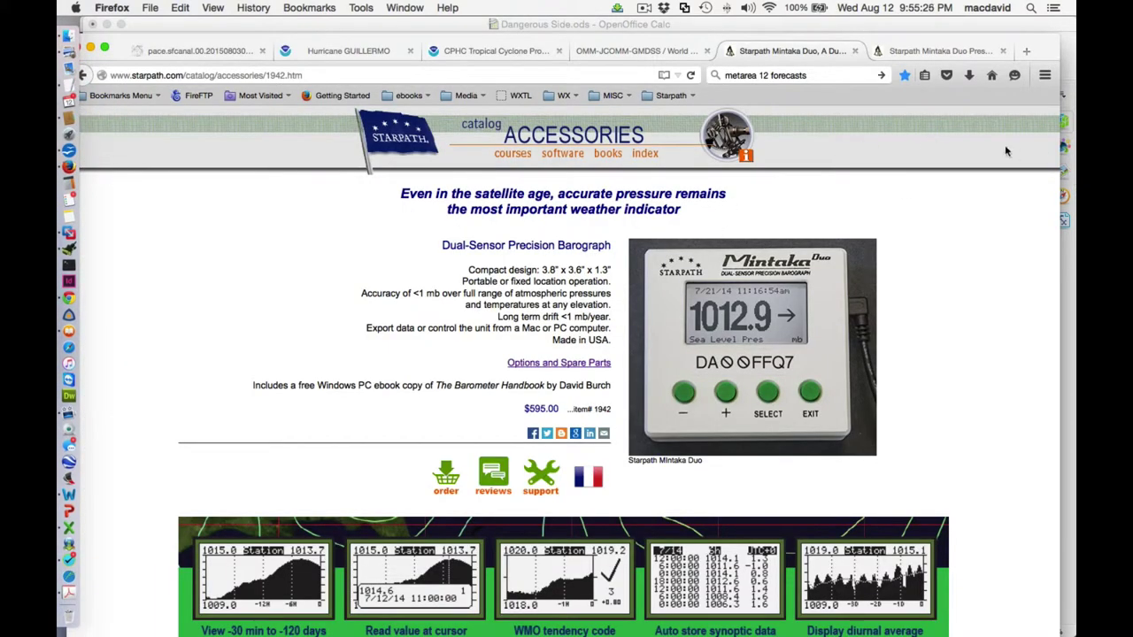
{"action": "scroll", "coordinate": [969, 322], "scroll_direction": "down", "scroll_amount": 5}
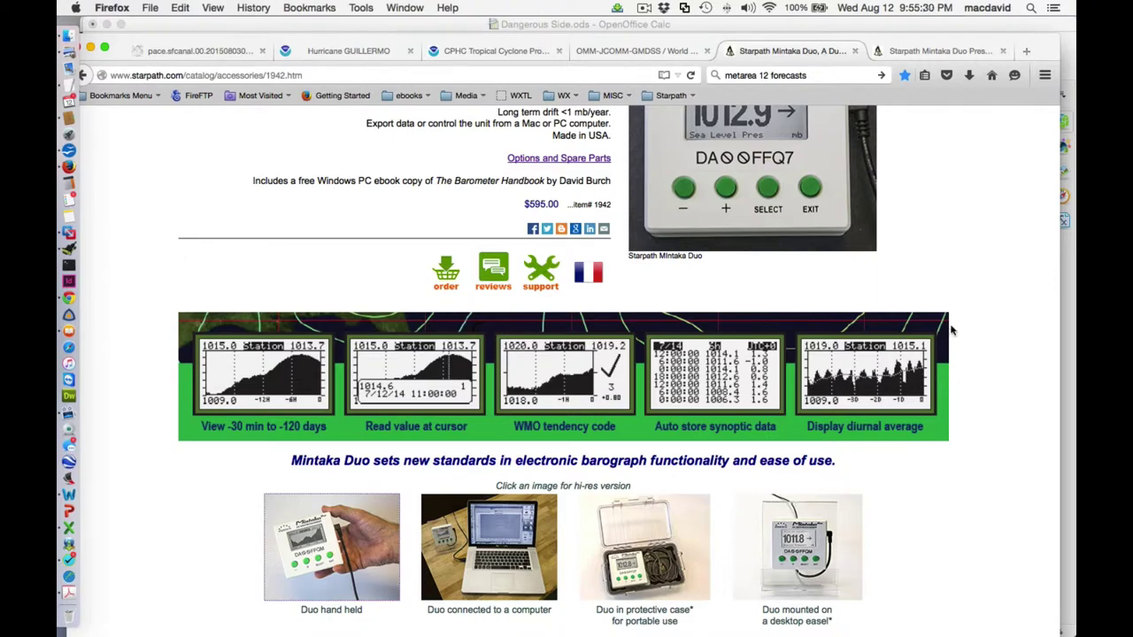
{"action": "scroll", "coordinate": [932, 209], "scroll_direction": "up", "scroll_amount": 5}
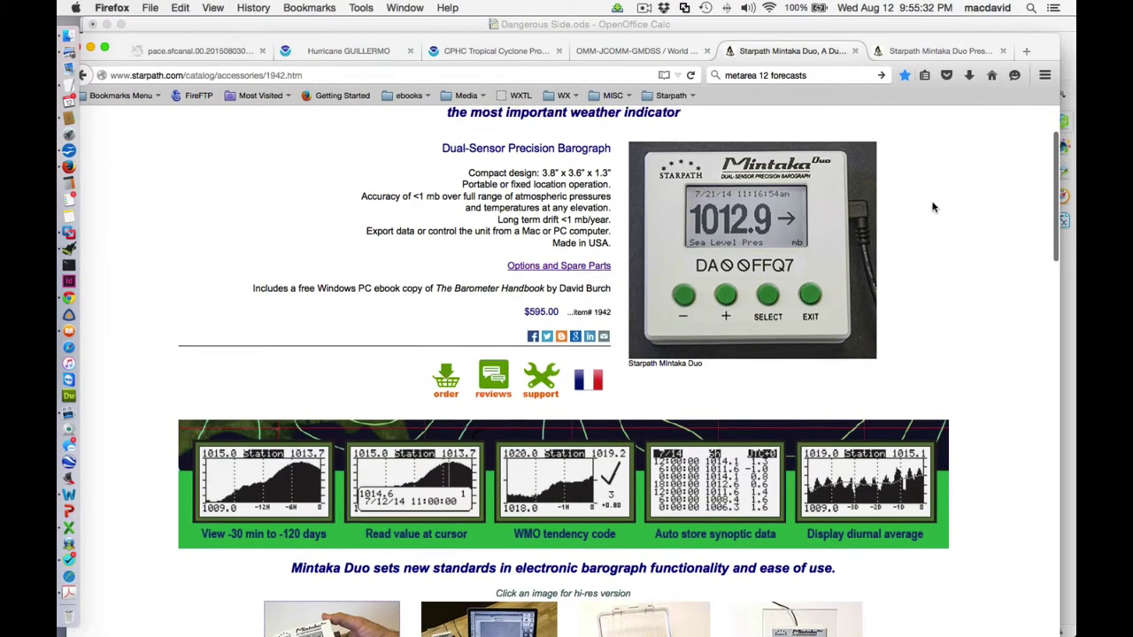
{"action": "scroll", "coordinate": [932, 207], "scroll_direction": "down", "scroll_amount": 6}
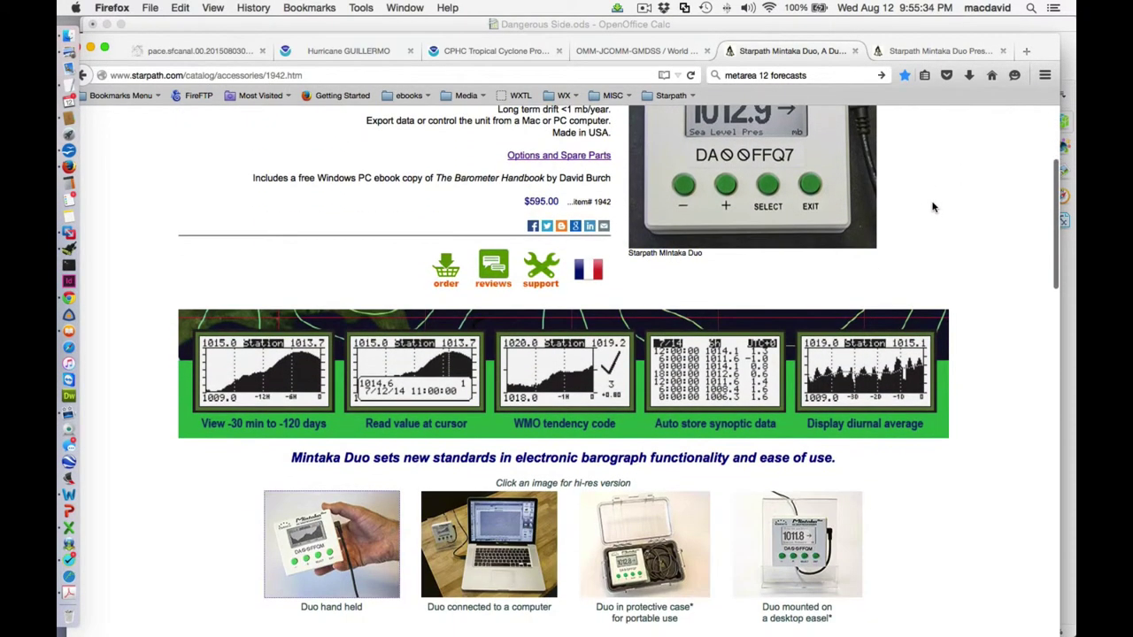
{"action": "scroll", "coordinate": [932, 207], "scroll_direction": "down", "scroll_amount": 7}
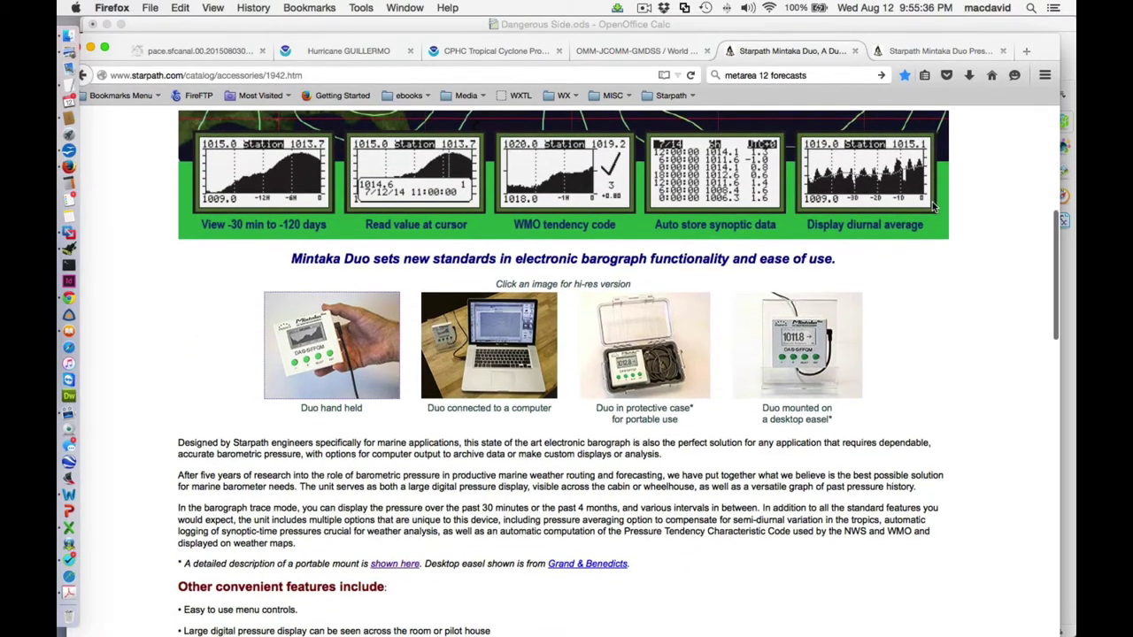
{"action": "scroll", "coordinate": [932, 207], "scroll_direction": "down", "scroll_amount": 20}
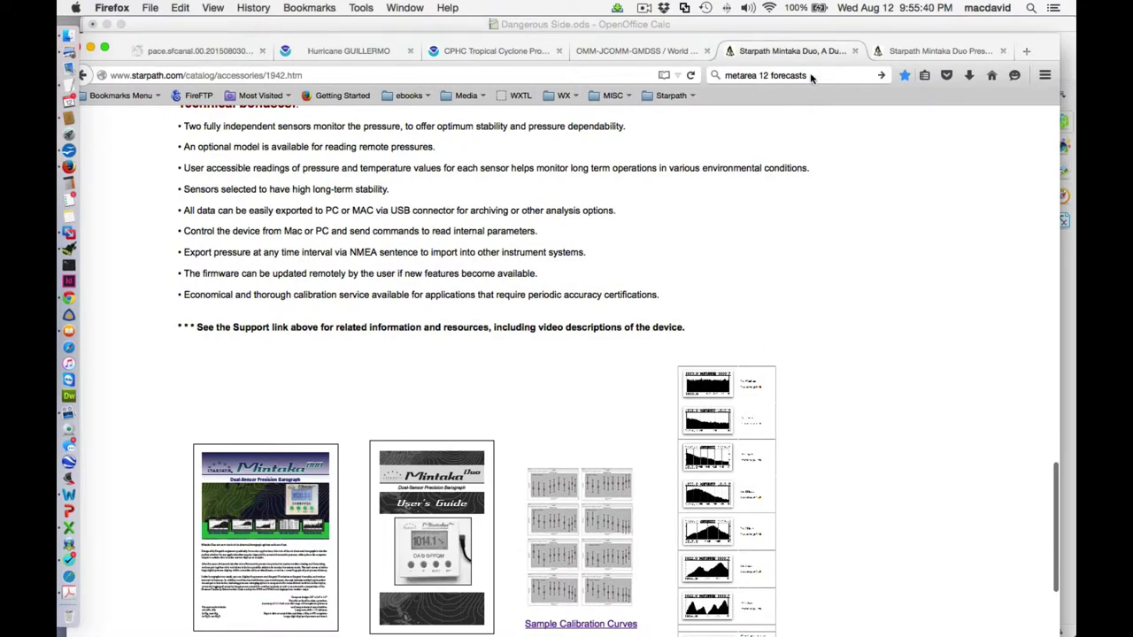
{"action": "left_click", "coordinate": [948, 50]}
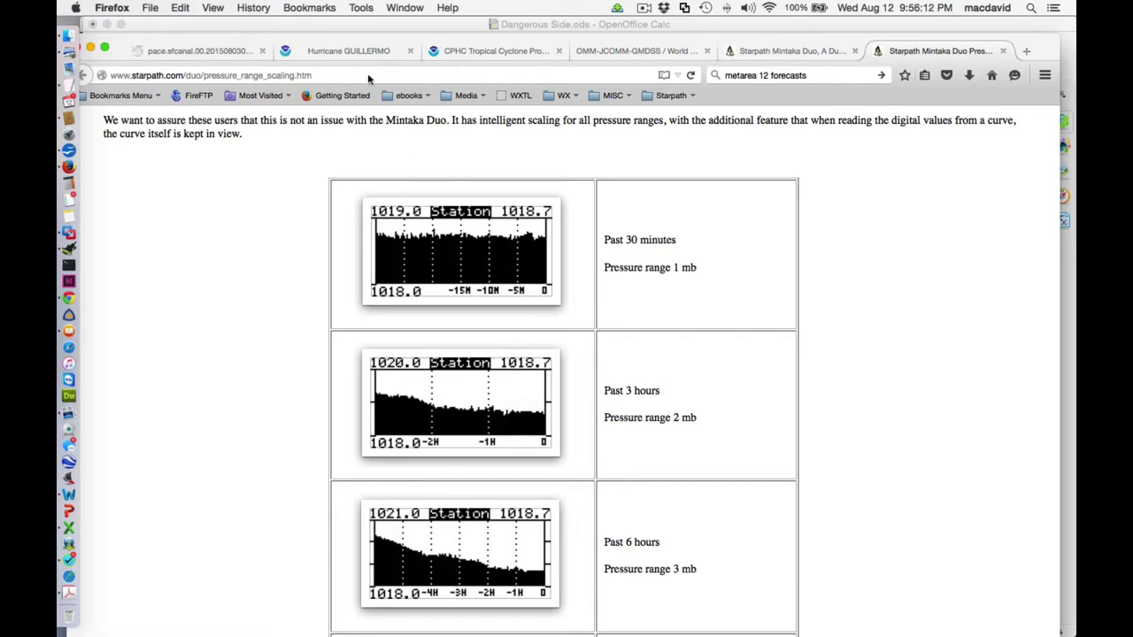
{"action": "left_click", "coordinate": [150, 29]}
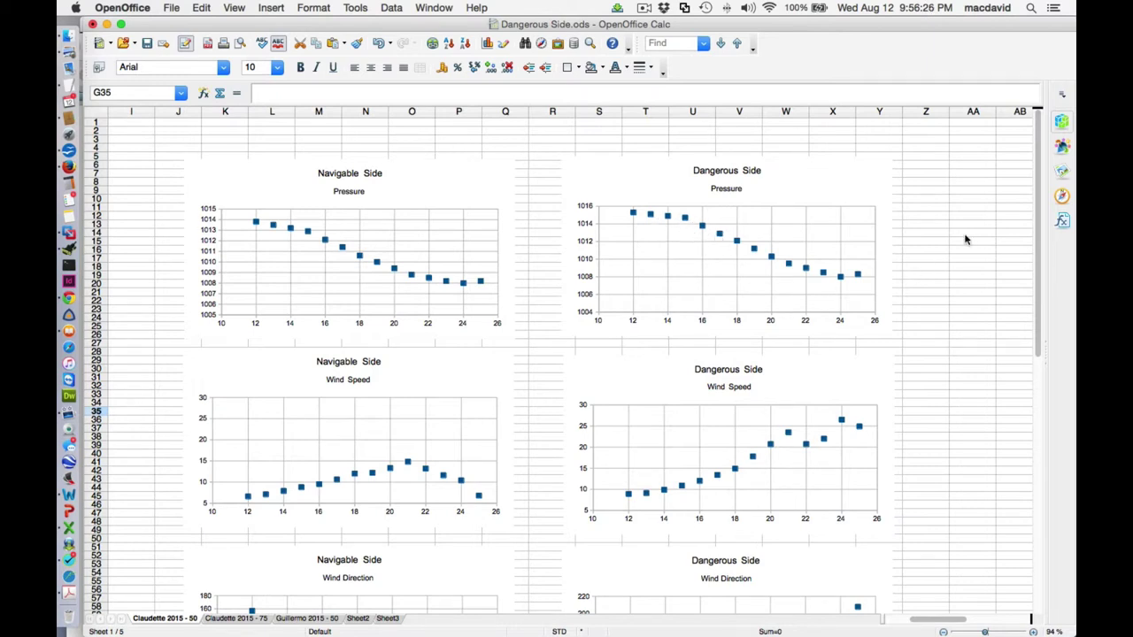
Scroll through the wind speed and direction charts, then switch to Expedition's 2100 UTC Jul 14 weather chart
{"action": "left_click_drag", "start_coordinate": [1039, 302], "coordinate": [1003, 434]}
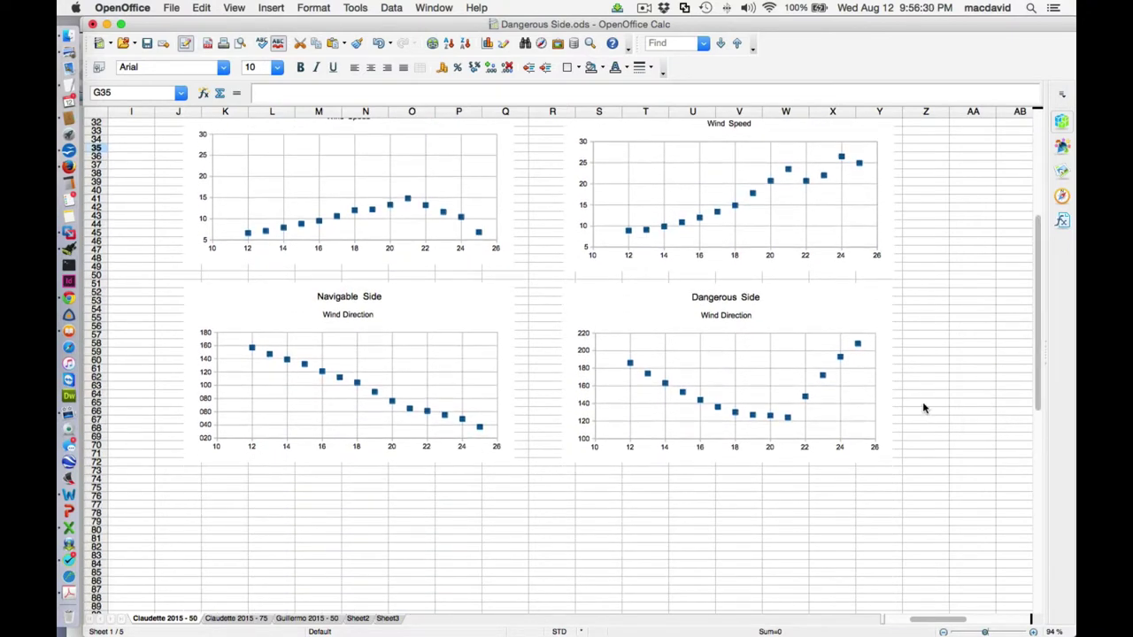
{"action": "left_click_drag", "start_coordinate": [1038, 314], "coordinate": [1006, 198]}
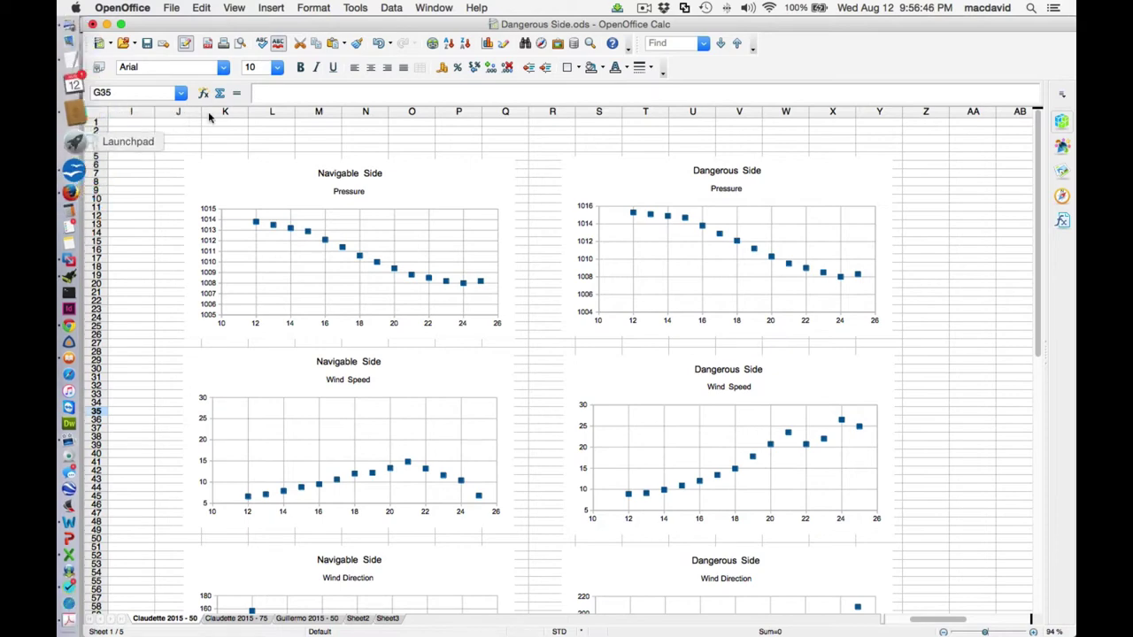
{"action": "left_click_drag", "start_coordinate": [1037, 275], "coordinate": [1025, 382]}
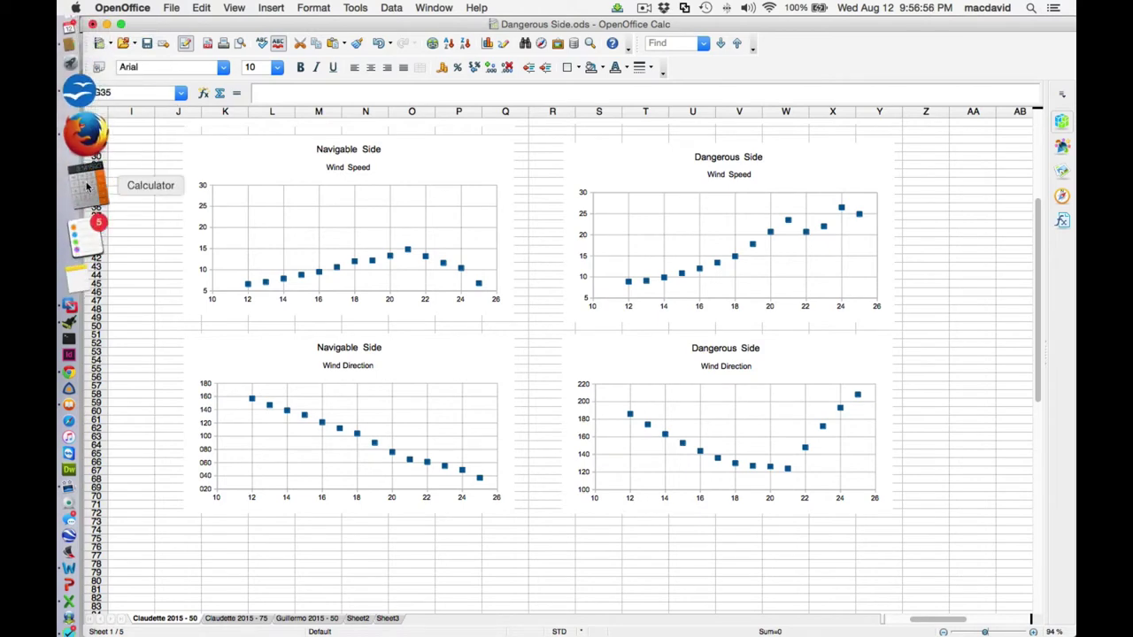
{"action": "left_click", "coordinate": [87, 226]}
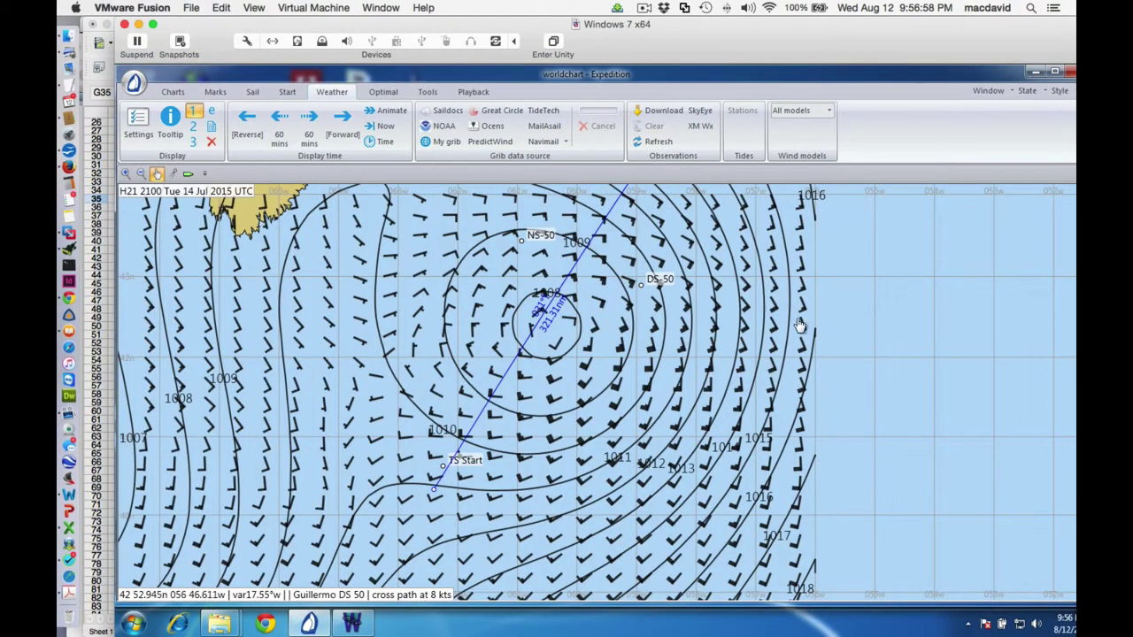